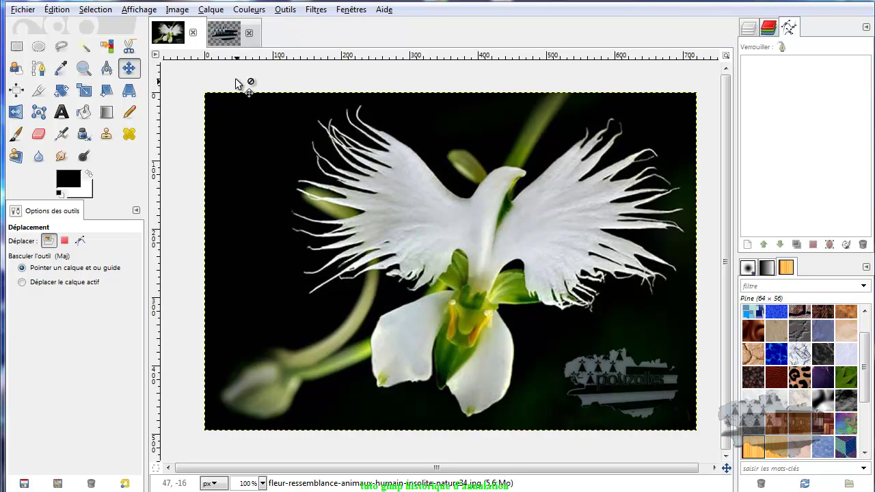
- Switch to the logo pouzolles image, detach the Paths (Chemins) dialog from the dock into a floating window, and close it
click(224, 36)
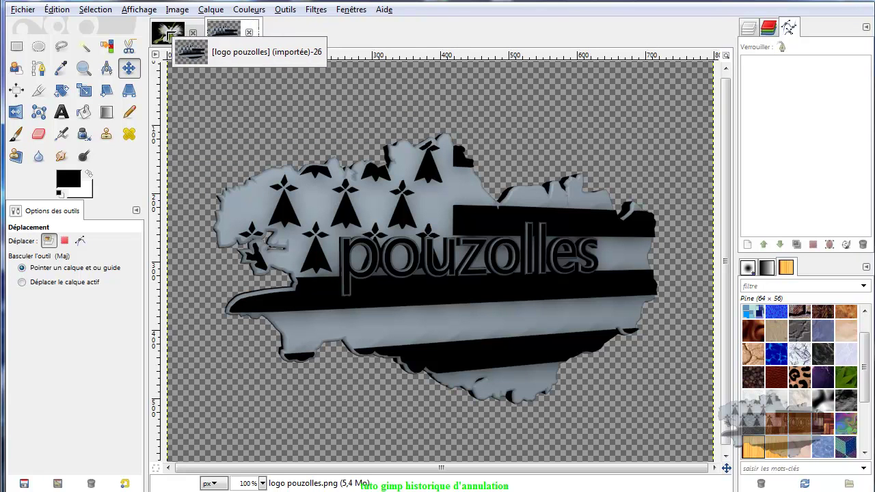
drag(175, 30, 309, 158)
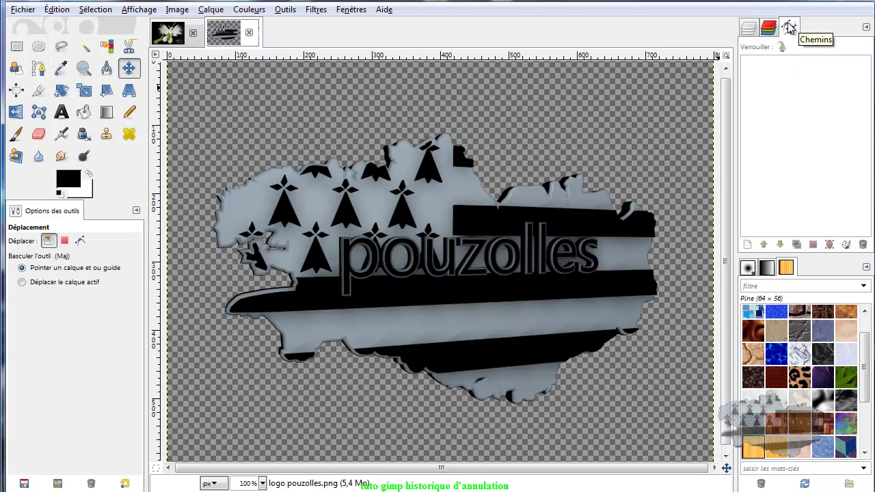
drag(789, 27, 518, 123)
drag(523, 28, 503, 106)
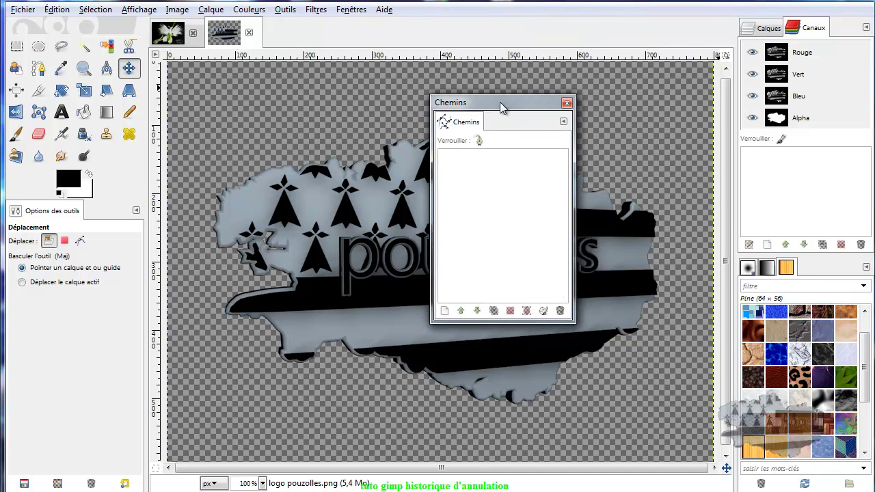
mouse_move(445, 122)
mouse_down()
mouse_move(713, 112)
mouse_move(850, 38)
mouse_move(749, 37)
mouse_move(735, 115)
mouse_move(739, 237)
mouse_move(744, 248)
mouse_move(860, 259)
mouse_move(742, 253)
mouse_move(744, 21)
mouse_move(776, 20)
mouse_move(738, 71)
mouse_move(786, 24)
mouse_move(843, 26)
mouse_move(848, 30)
mouse_move(517, 127)
mouse_move(837, 21)
mouse_move(755, 19)
mouse_move(544, 81)
mouse_up()
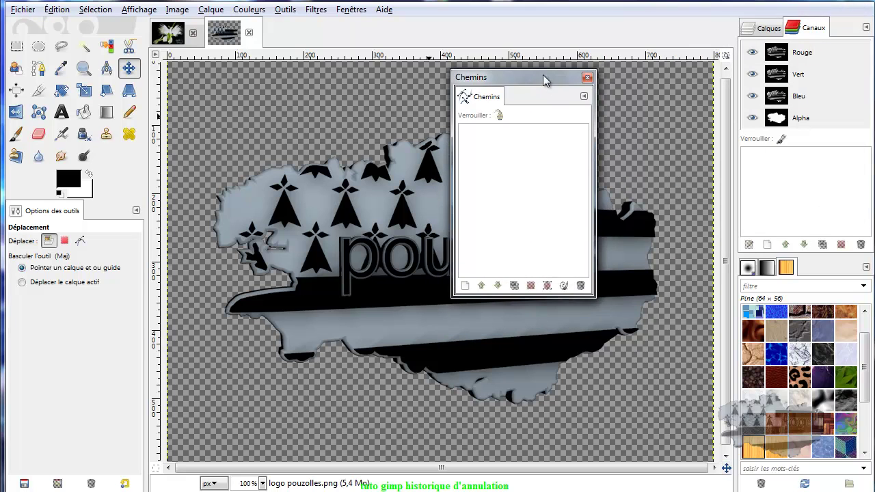
click(586, 78)
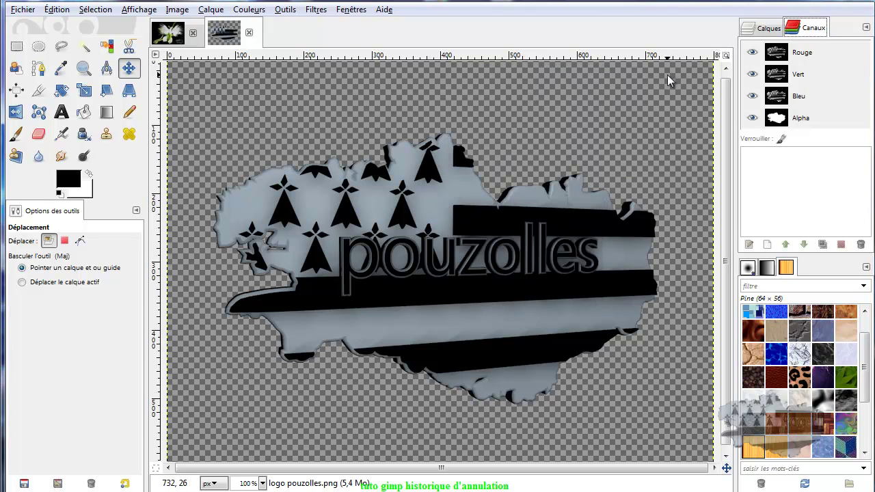
- Add the Paths (Chemins) dialog back to the dock beside the layers and channels
click(866, 28)
mouse_move(742, 54)
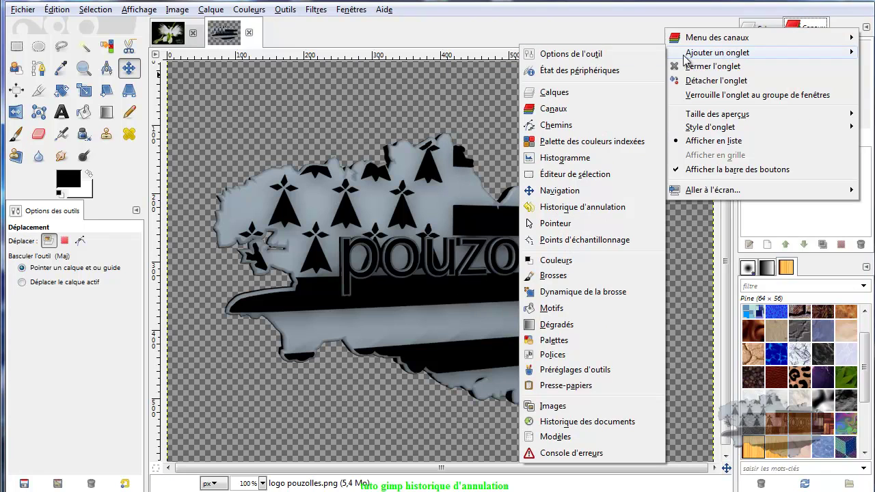
click(565, 124)
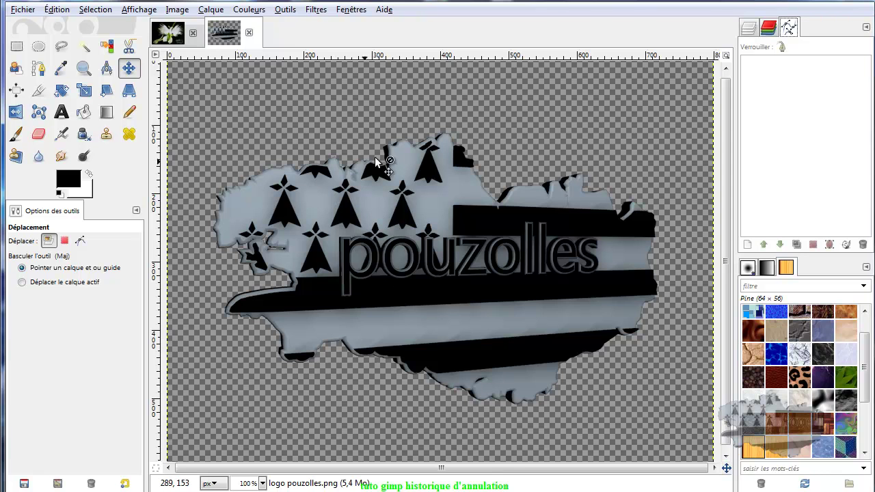
- Return to the flower image and open the undo history (Historique d'annulation) as a dockable dialog
click(173, 36)
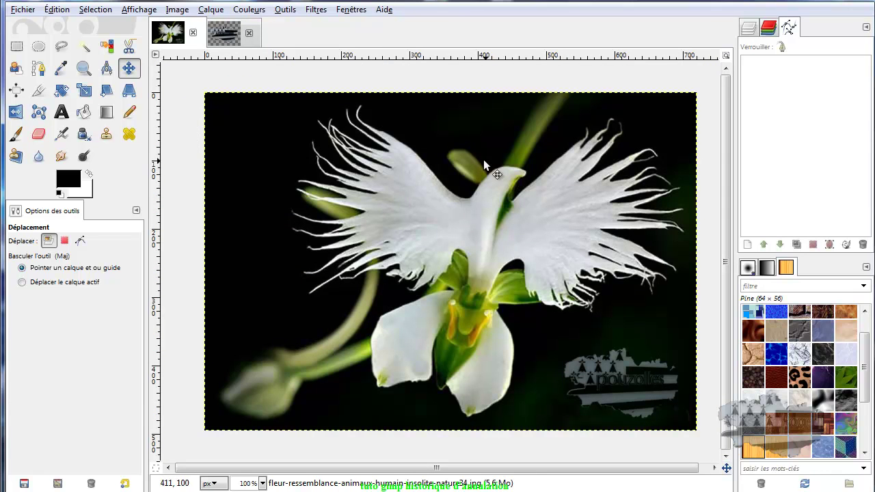
click(749, 28)
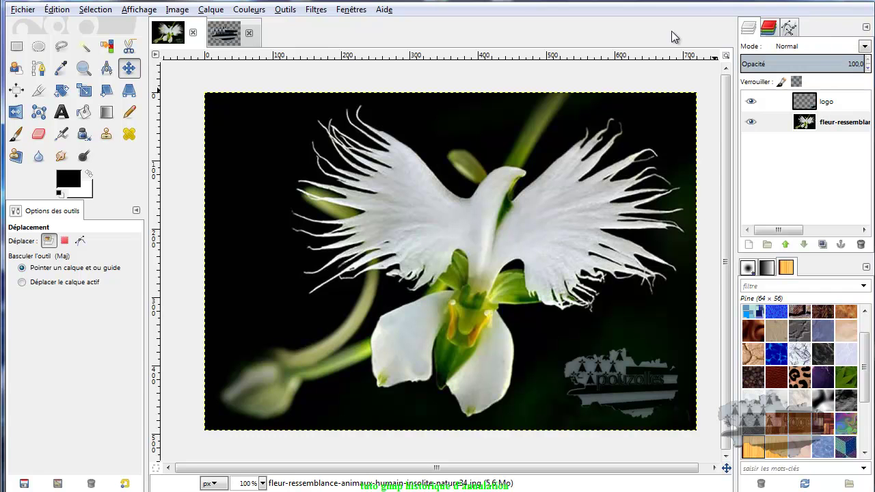
click(348, 11)
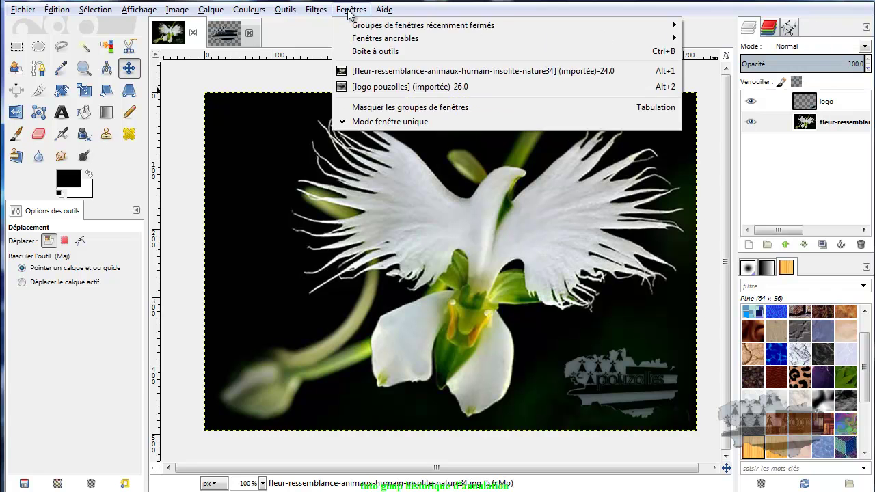
mouse_move(358, 38)
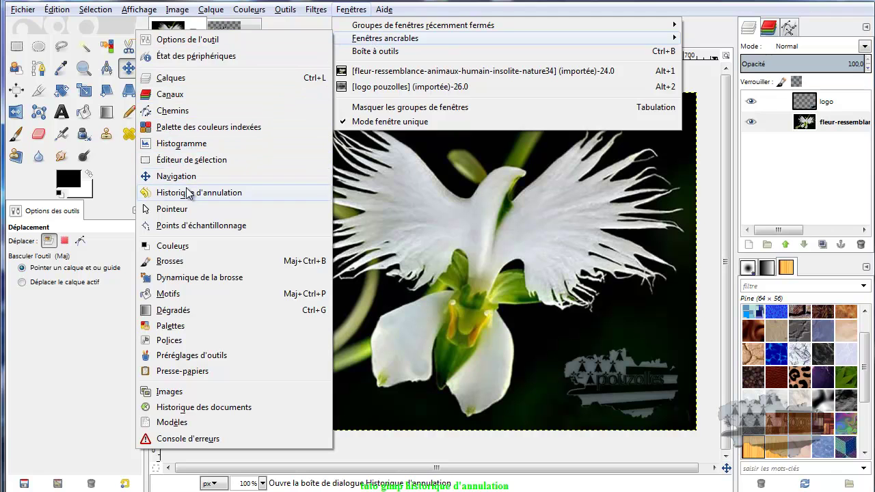
click(189, 196)
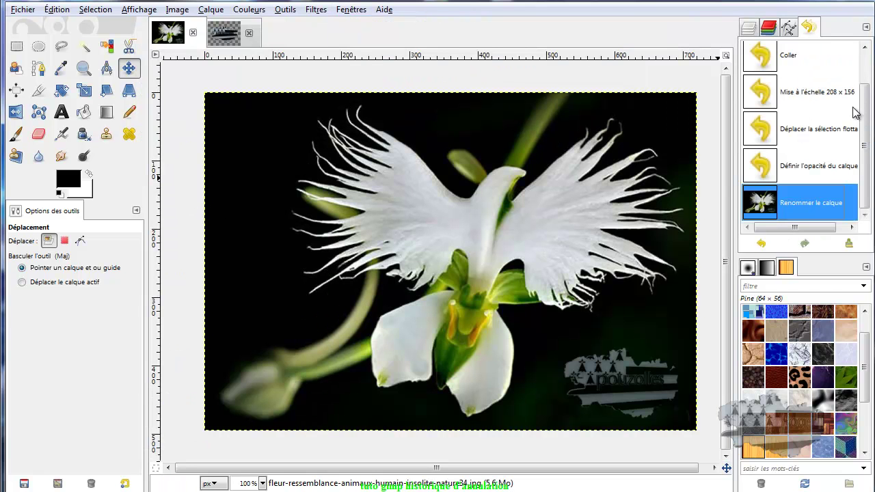
scroll(866, 144, up, 2)
scroll(867, 143, down, 2)
- Detach the undo history from the dock into a floating window and close that window
drag(808, 27, 373, 193)
drag(413, 105, 521, 120)
drag(519, 25, 449, 133)
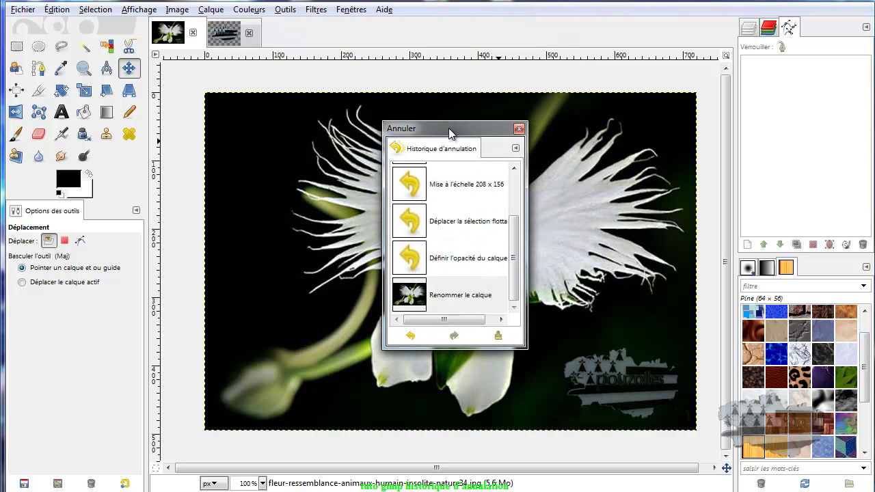
click(518, 129)
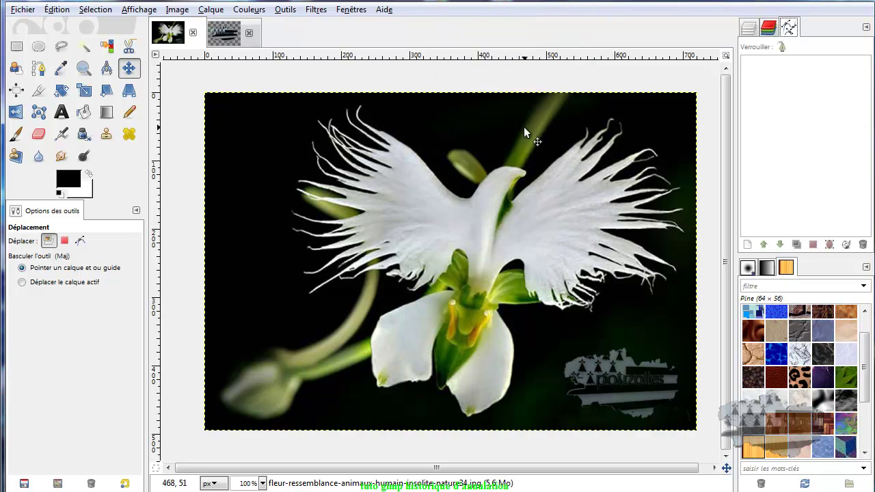
- Add the undo history (Historique d'annulation) back to the dock and enlarge its area so the whole list fits
click(866, 29)
mouse_move(742, 58)
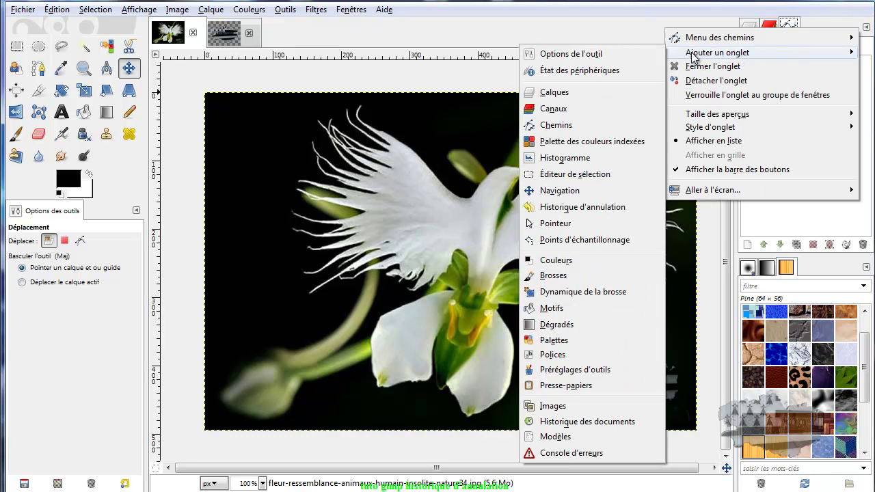
click(575, 207)
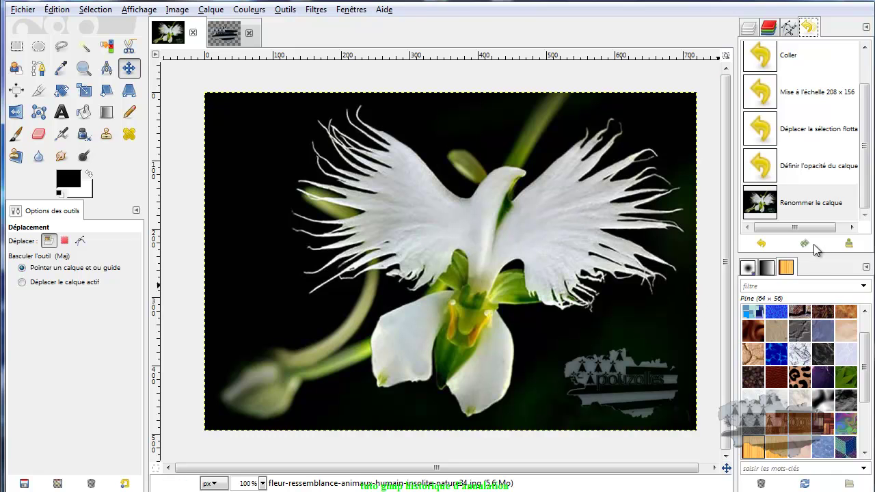
drag(815, 254, 813, 340)
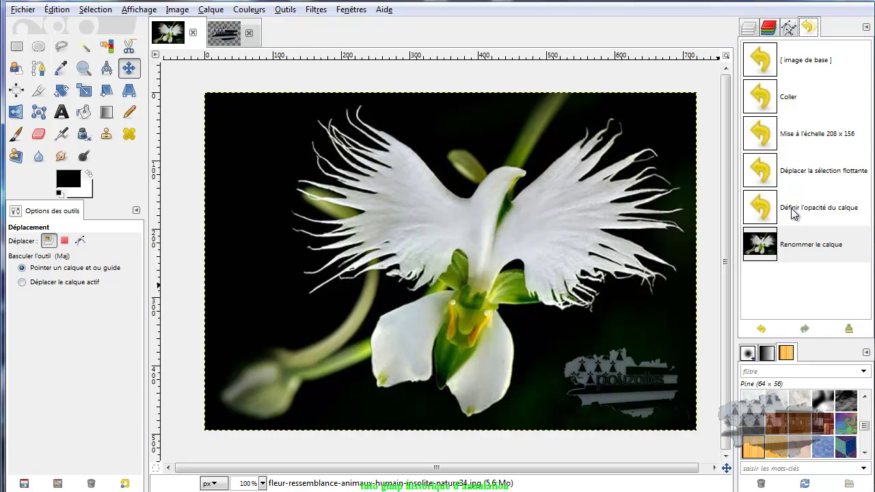
- Step back through the undo history to the 208 x 156 scaling state, and return to the layer renaming state (Renommer le calque)
click(771, 252)
click(769, 212)
click(764, 164)
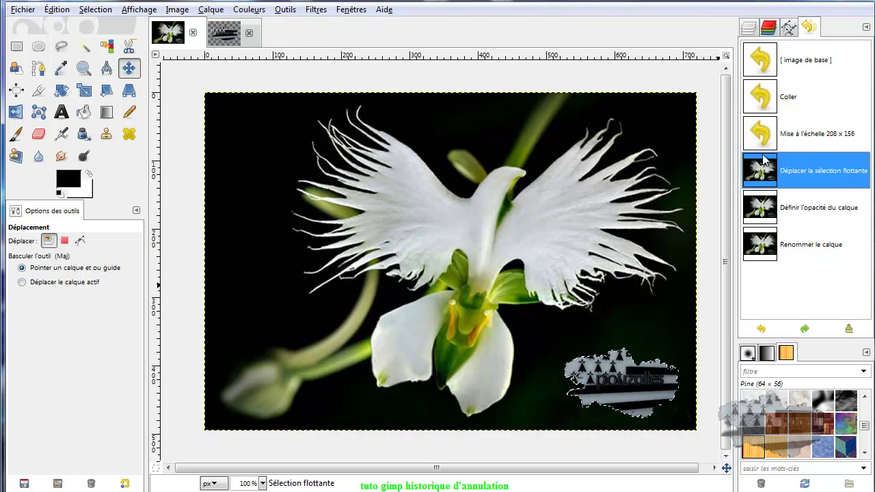
click(764, 138)
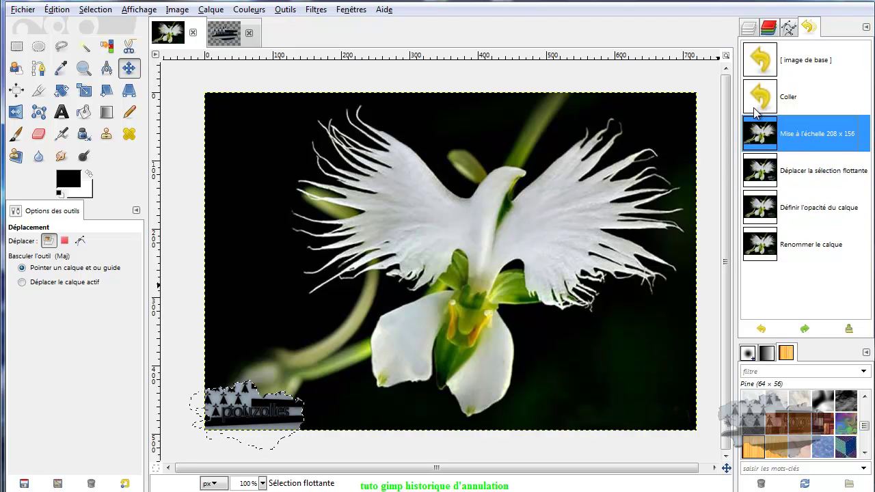
click(763, 248)
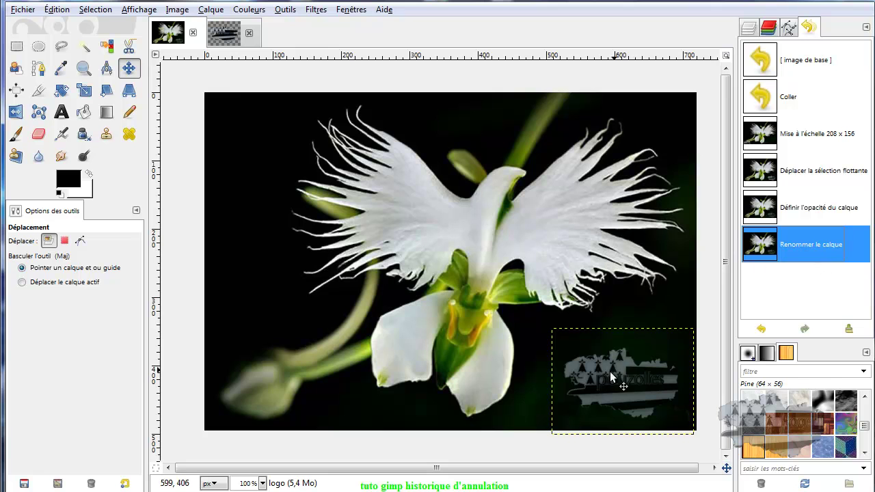
- Revert the image to the floating selection move (Déplacer la sélection flottante) and clear its undo history
click(766, 207)
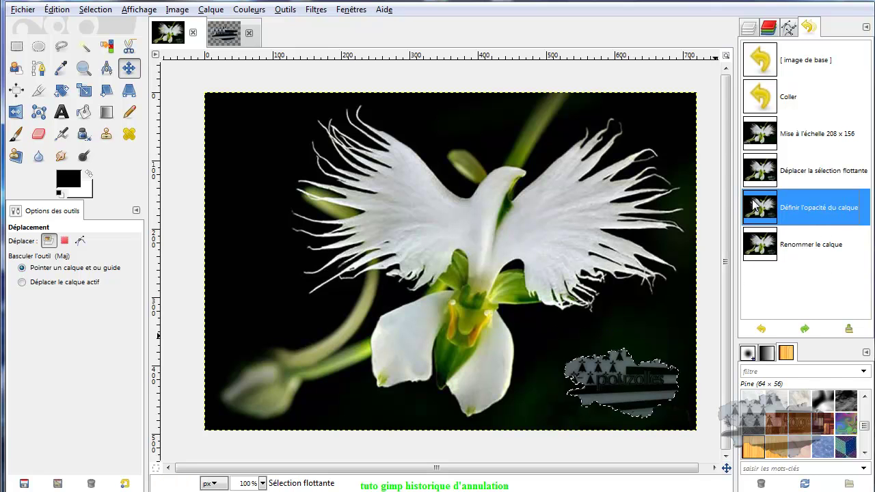
click(764, 168)
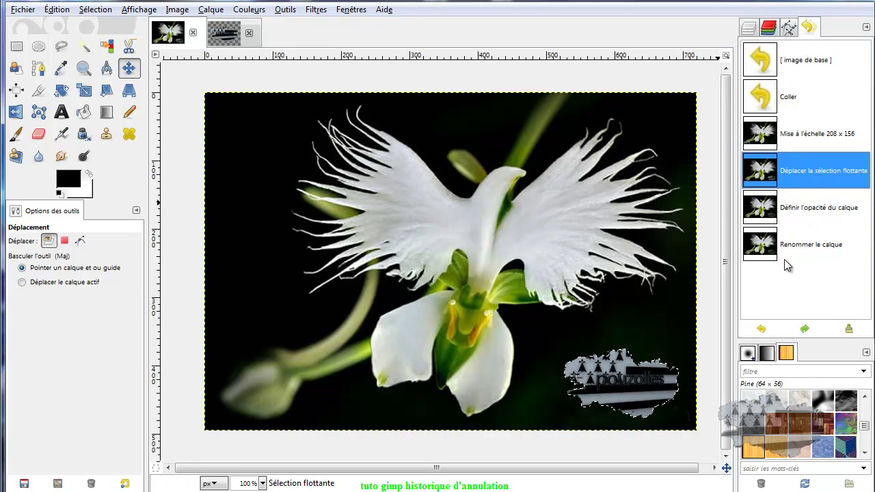
click(849, 330)
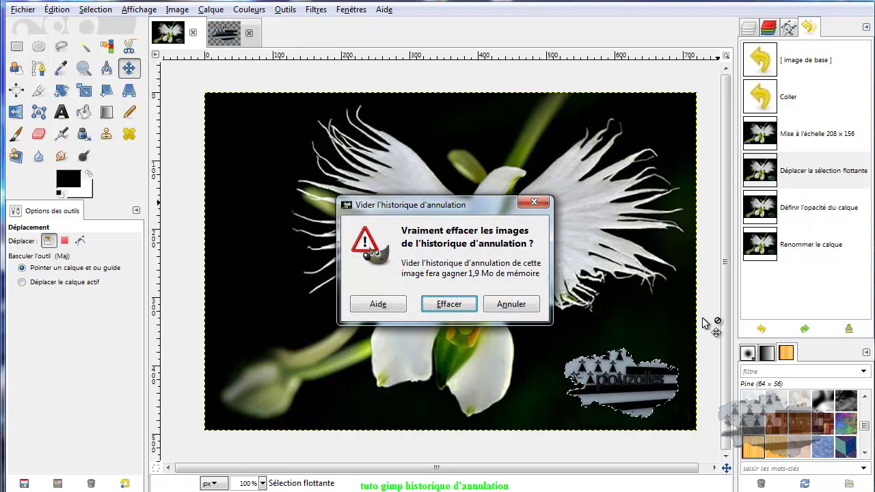
click(444, 305)
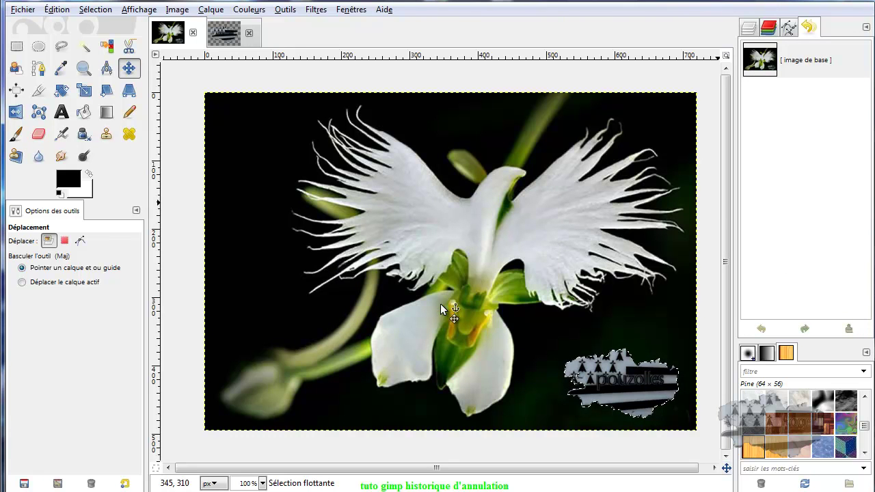
- Delete the floating selection containing the pasted logo from the flower image's layers
click(749, 31)
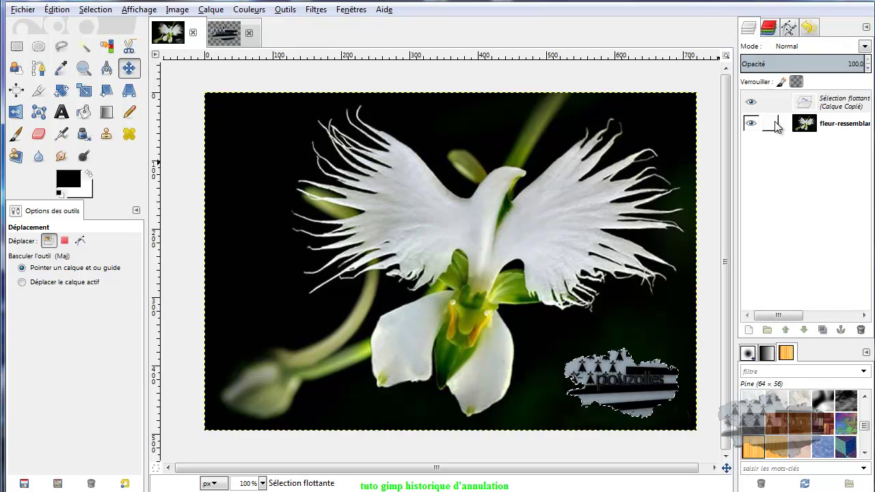
click(811, 104)
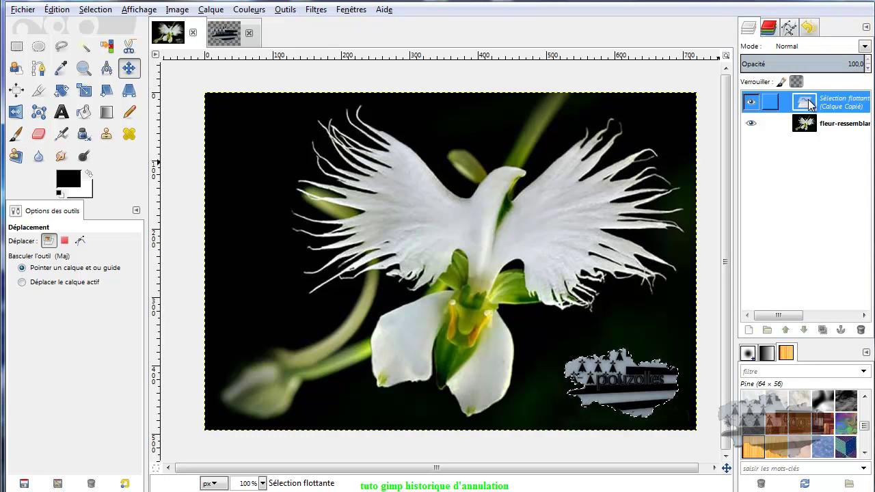
click(860, 329)
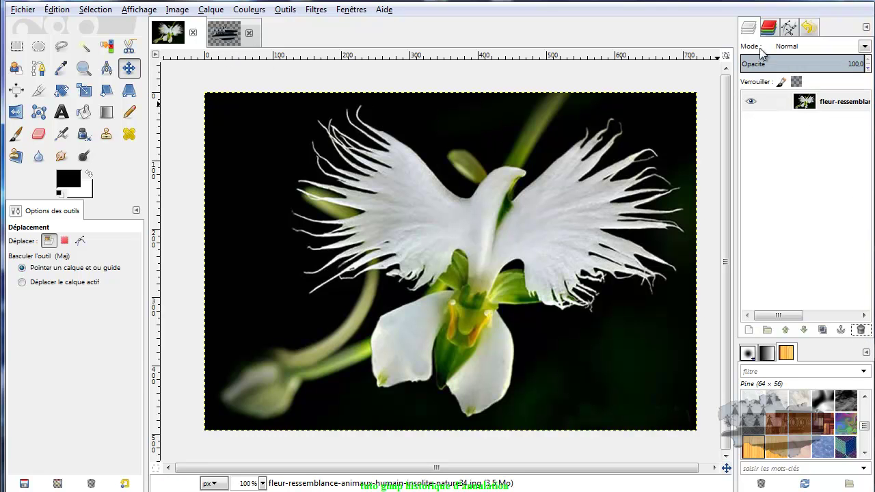
- Clear the flower image's undo history again so only the base image entry remains
click(807, 30)
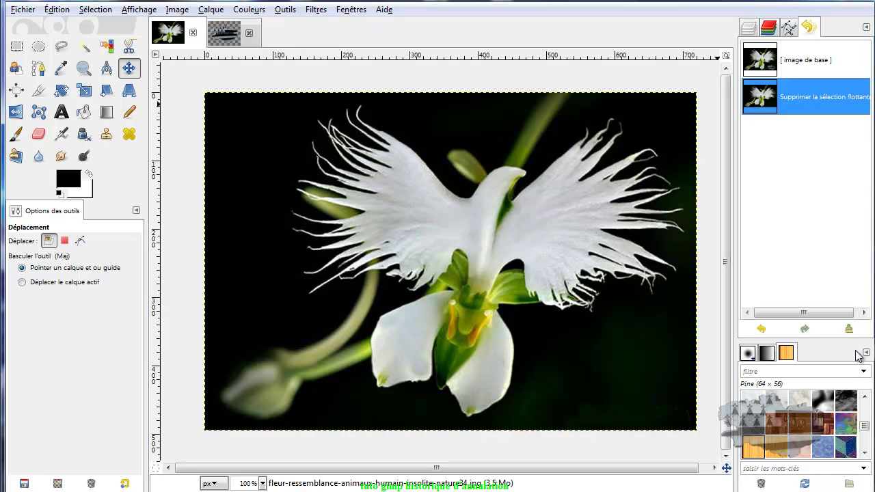
click(849, 330)
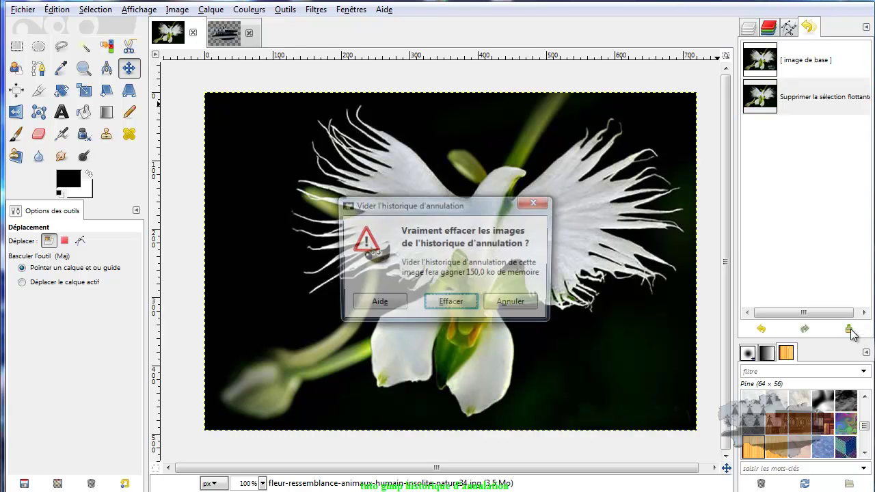
click(452, 304)
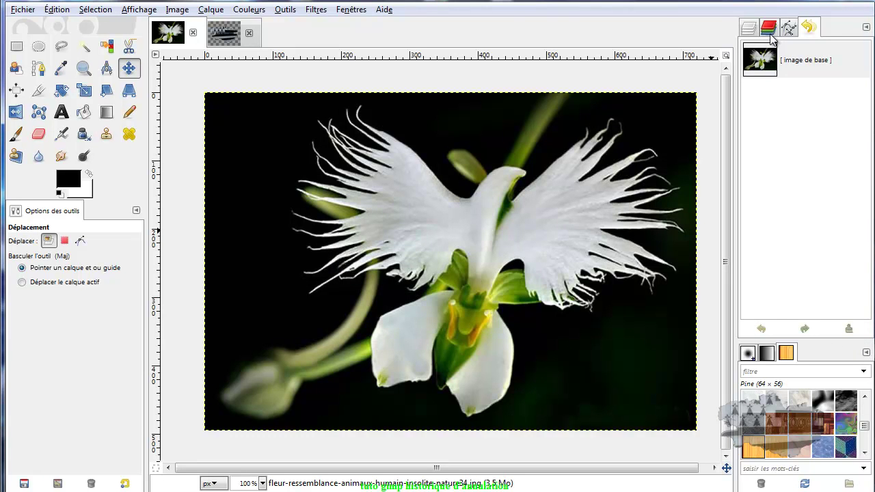
- Create a new 720 x 495 px layer named Calque with transparent fill above the flower layer
click(749, 29)
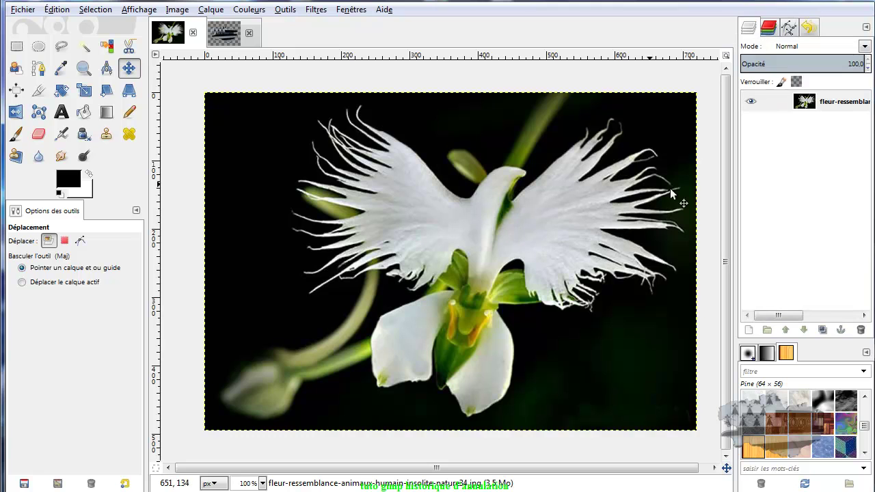
click(749, 331)
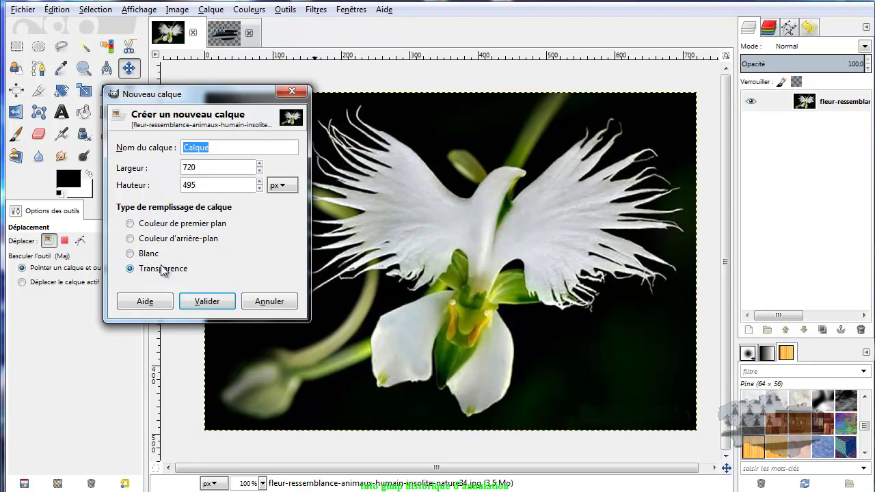
click(213, 304)
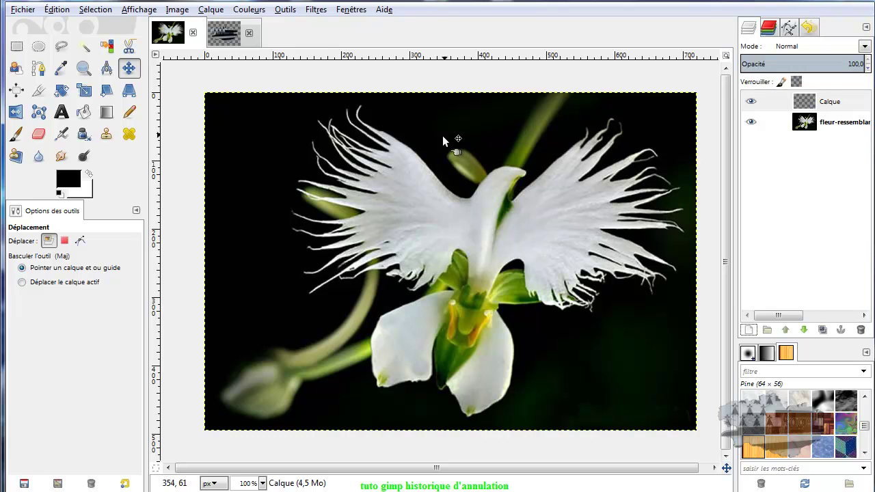
- Fill the Calque layer with a linear Blue Green gradient running diagonally from its upper-left to its lower-right corner
click(106, 112)
click(23, 281)
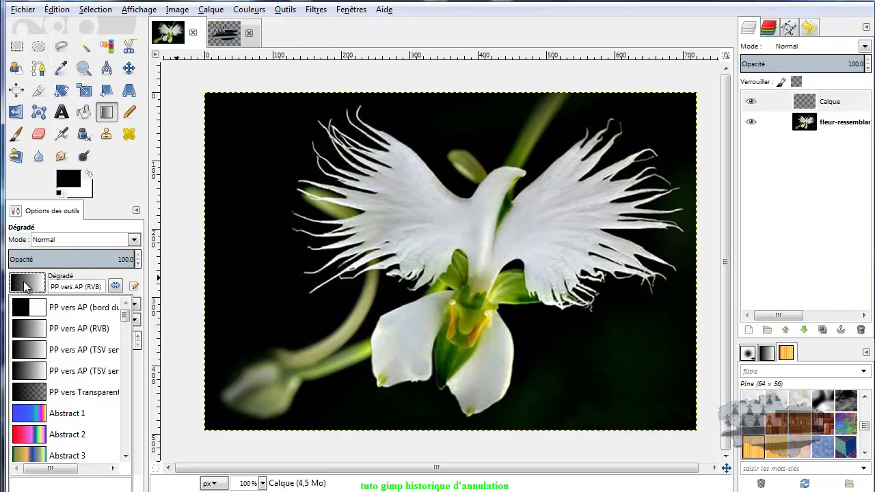
scroll(51, 383, down, 3)
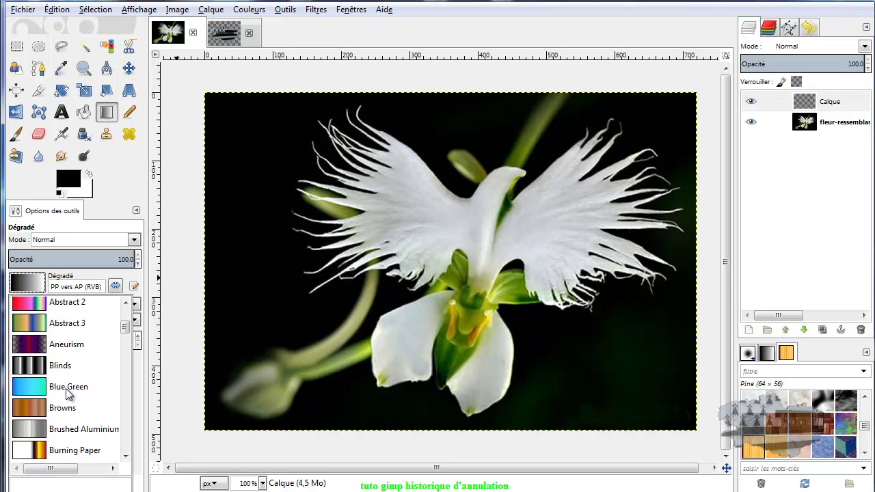
click(68, 390)
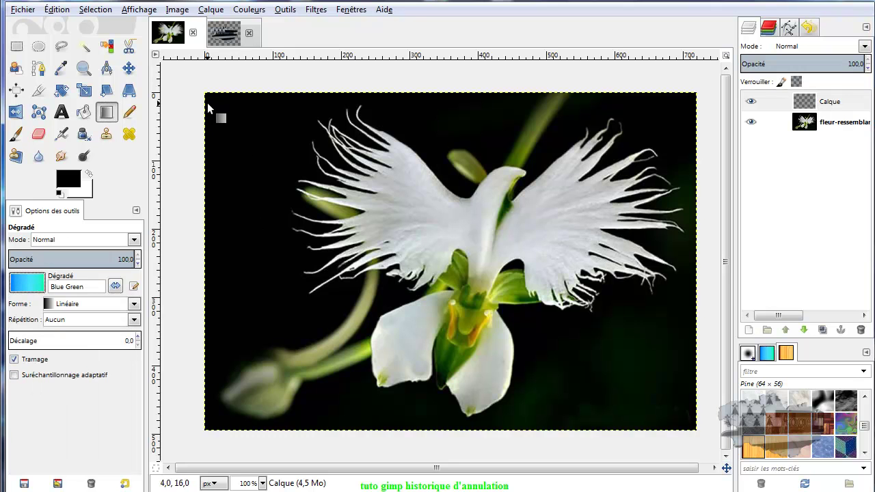
drag(208, 94, 704, 423)
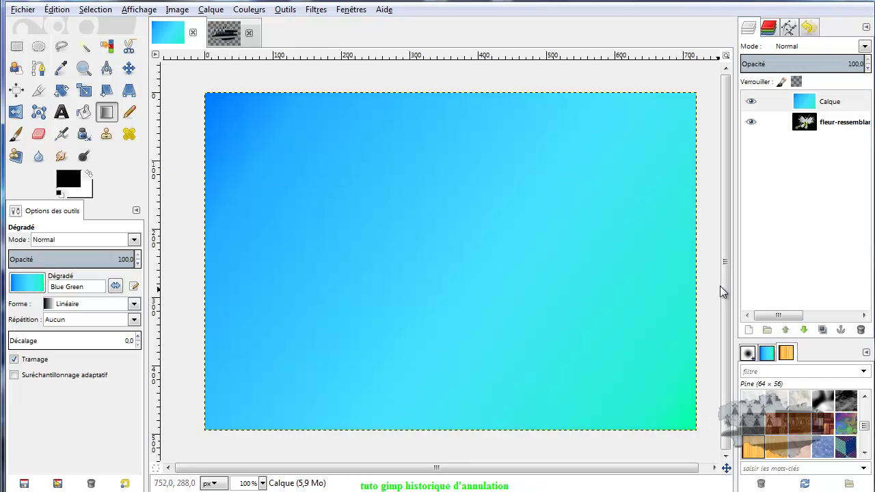
- Set the blend mode of the gradient-filled Calque layer to Superposer
click(814, 64)
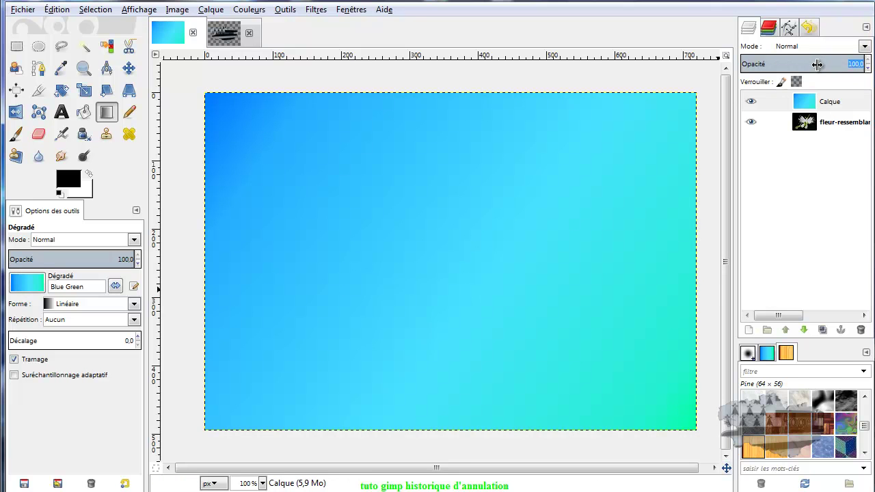
click(865, 47)
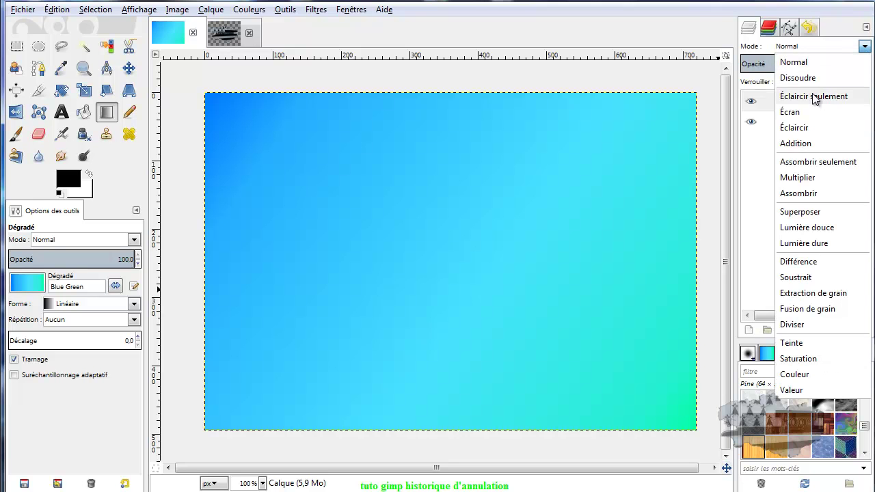
click(805, 213)
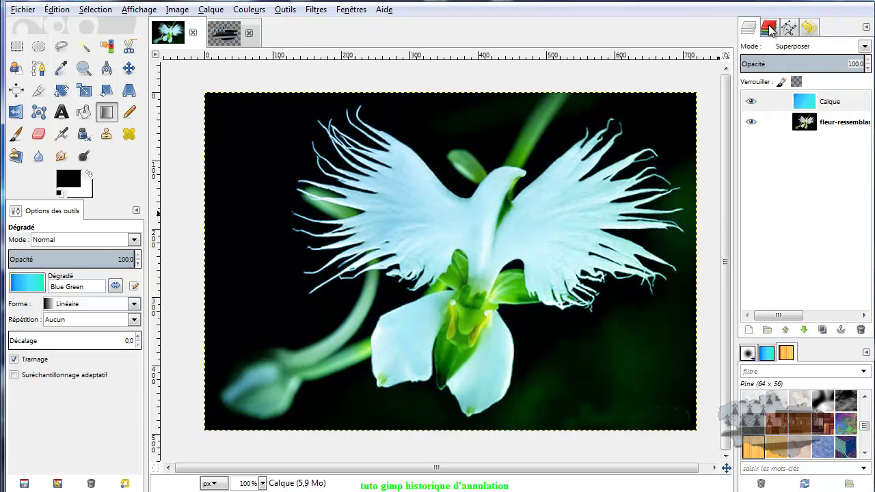
- Step back through the undo history entries Dégradé and Ajouter un calque to [ image de base ]
click(808, 28)
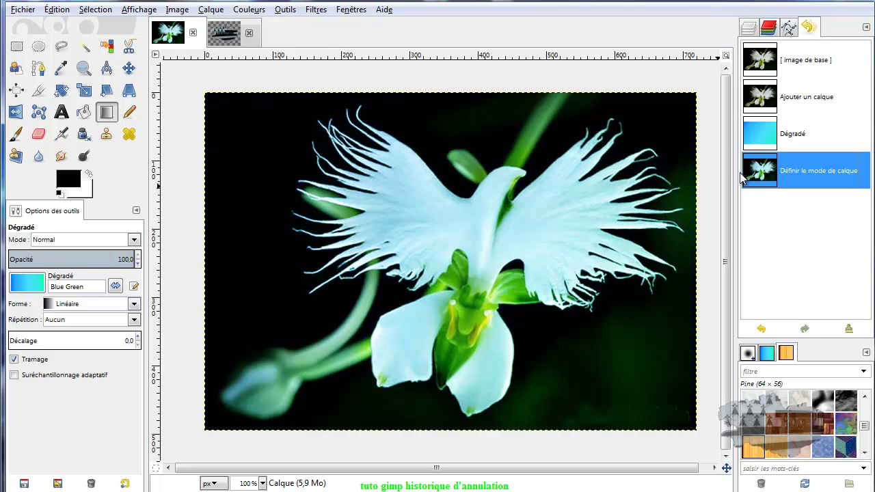
click(767, 135)
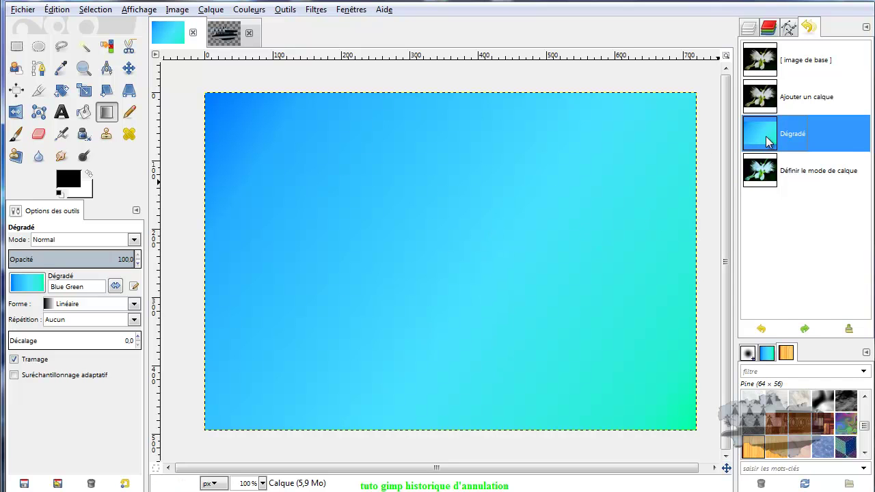
click(765, 97)
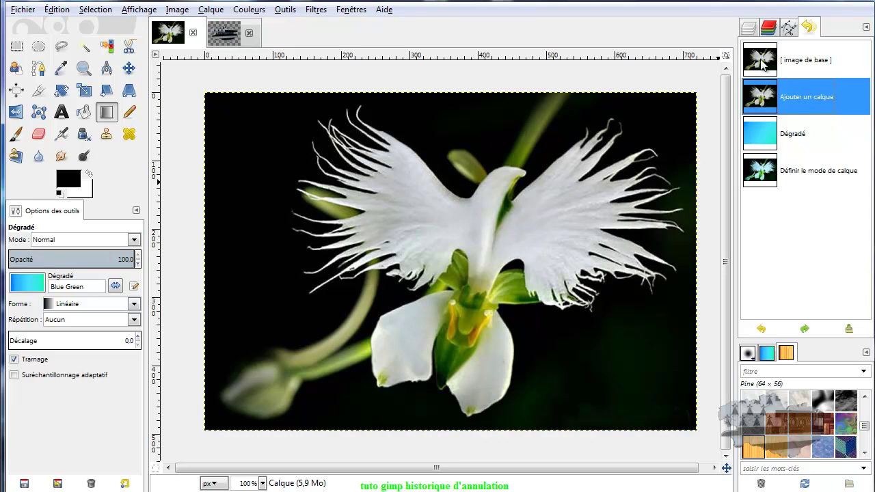
click(763, 63)
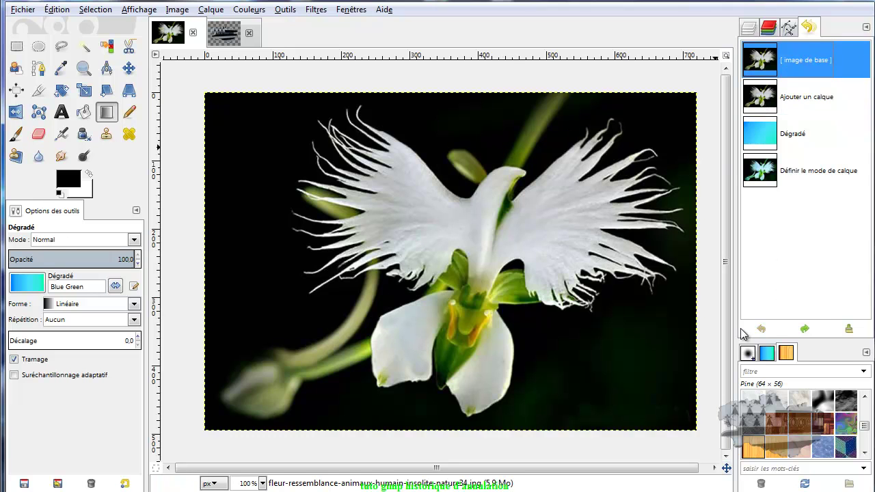
- Redo the three undone operations one at a time, up to the layer mode change
click(805, 329)
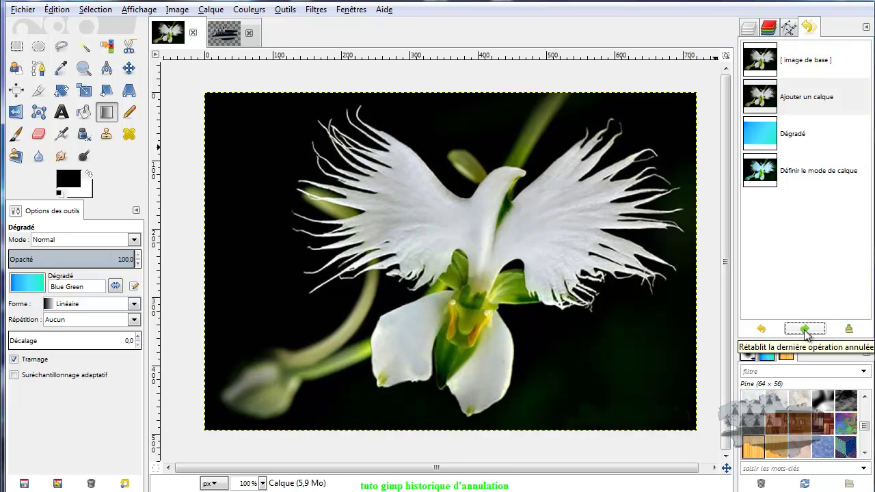
click(805, 330)
click(805, 330)
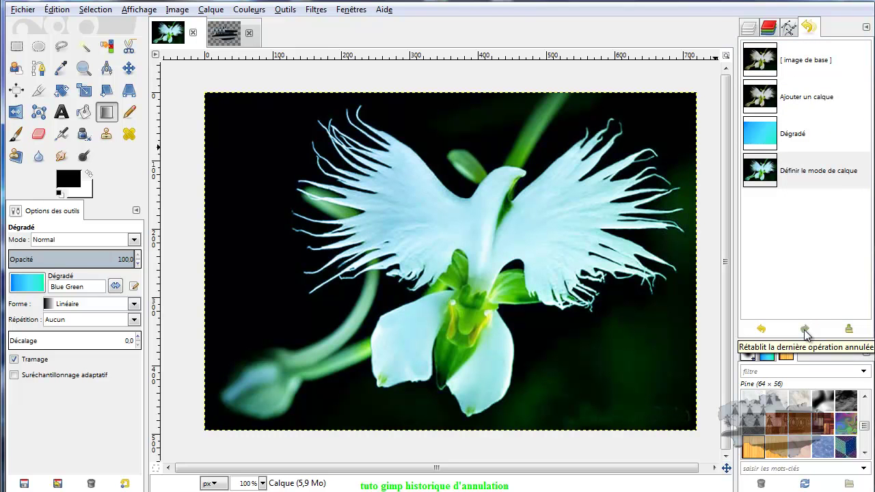
- Undo the last three operations one at a time, back to the base image
click(760, 330)
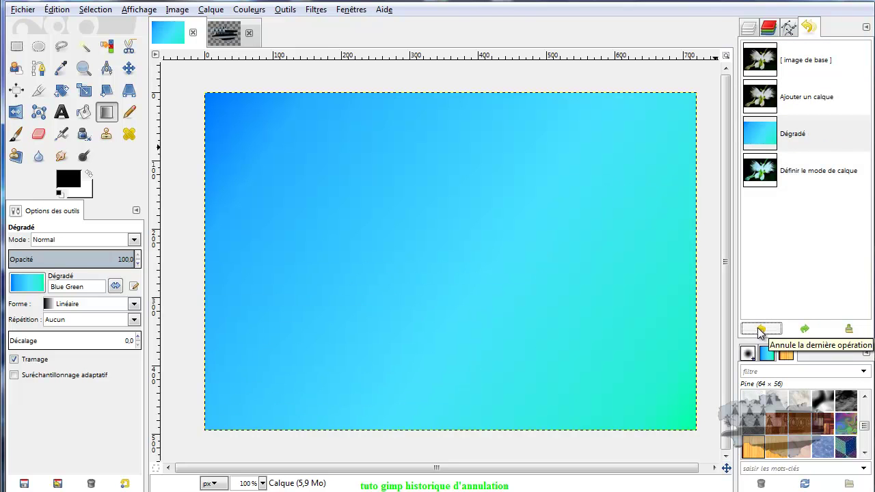
click(761, 330)
click(761, 329)
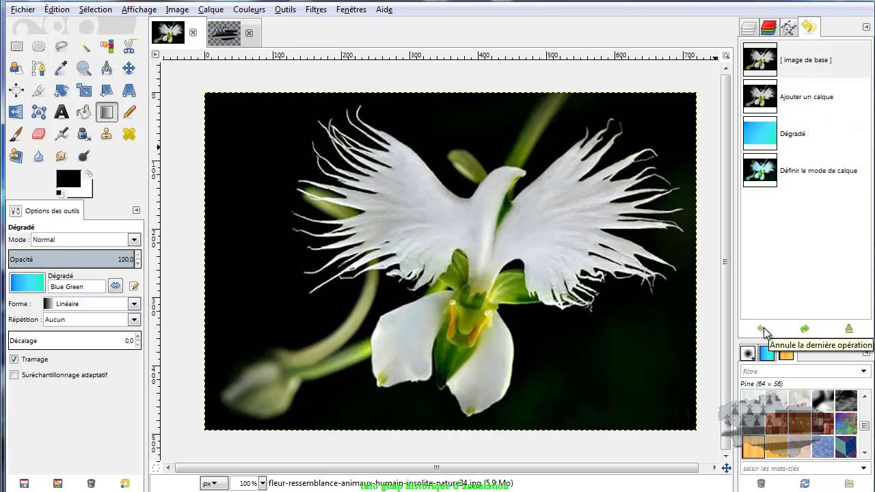
- Step forward through the undo history entries from [ image de base ] to Définir le mode de calque
click(757, 64)
click(761, 96)
click(759, 136)
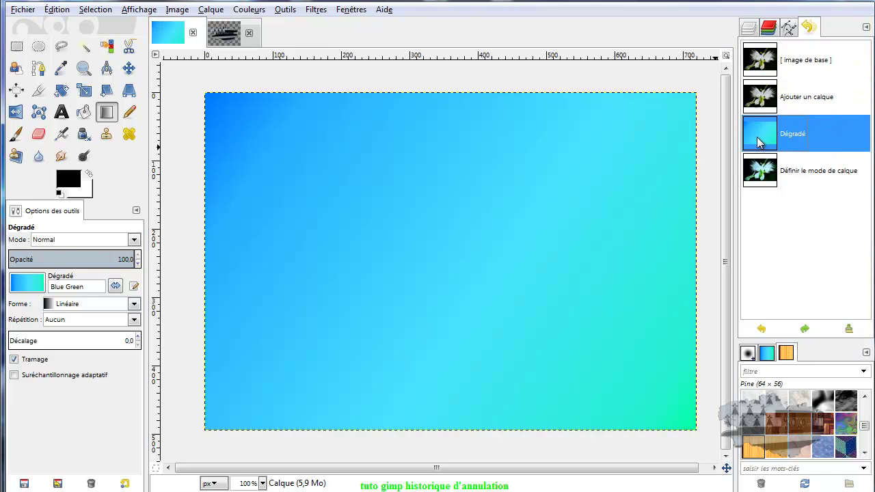
click(759, 172)
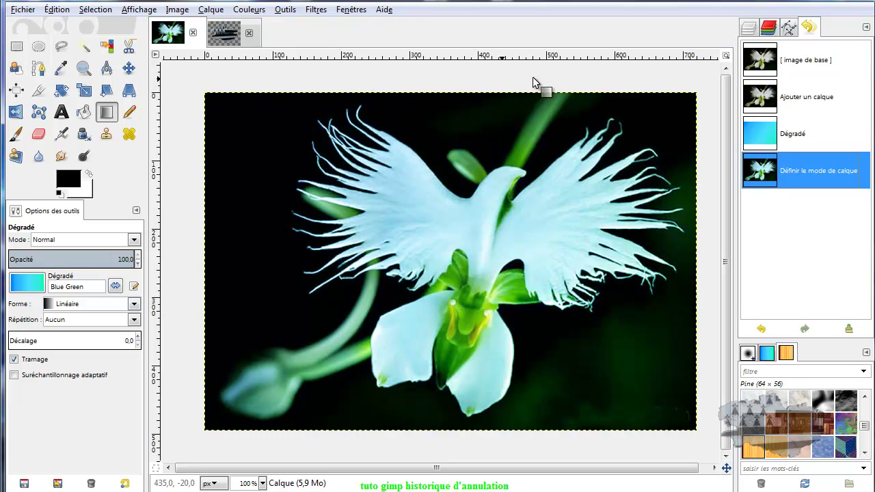
- Add the text "pouzolles" with a line break in a 340 x 100 px text box across the flower's centre
click(748, 28)
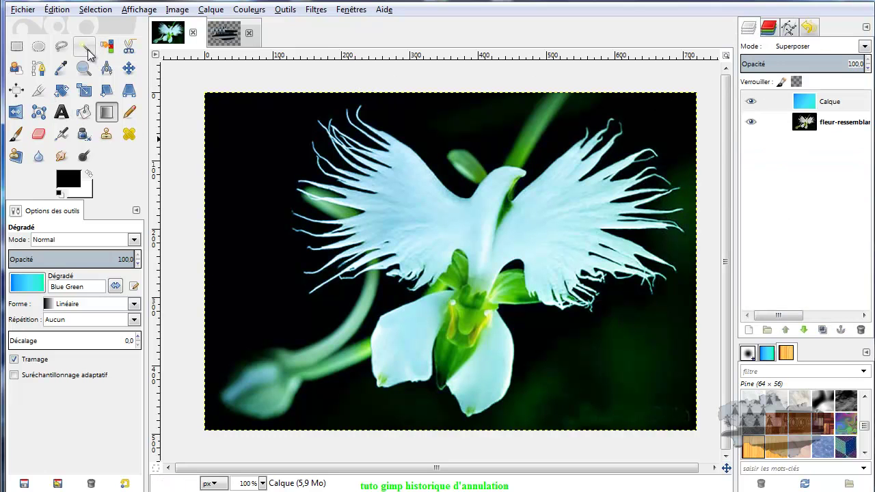
click(61, 111)
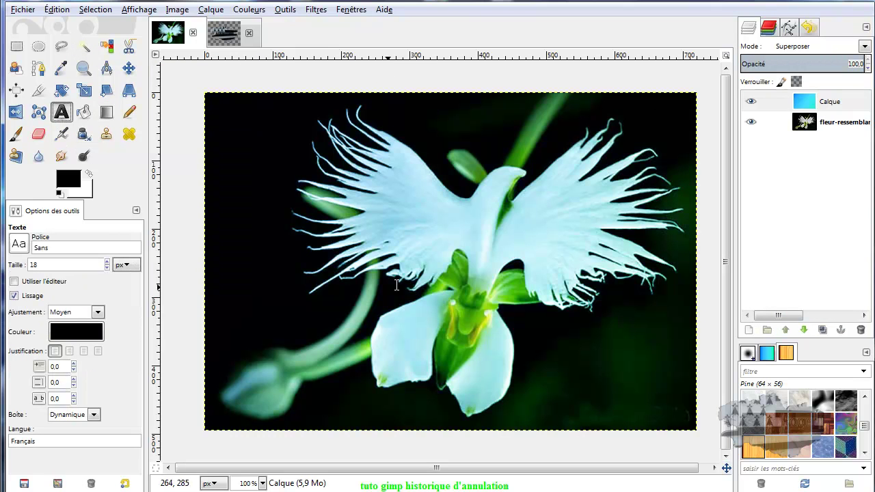
click(380, 208)
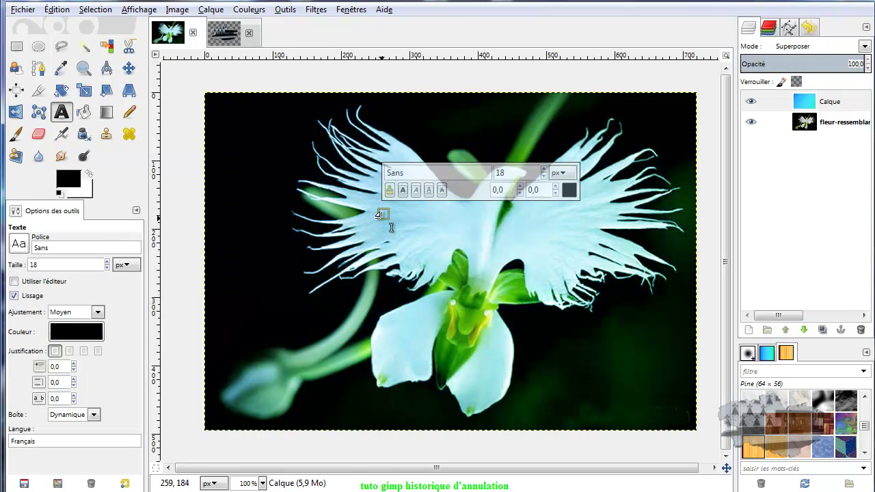
drag(390, 229, 628, 296)
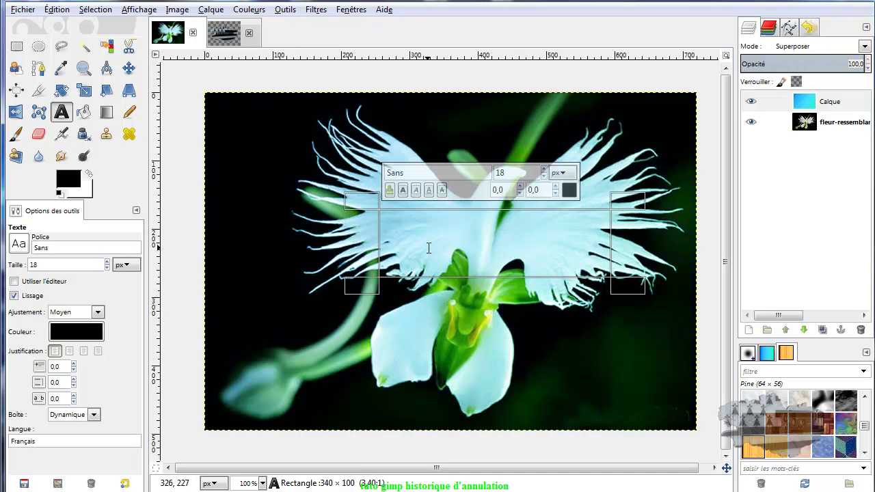
text(pouzolles)
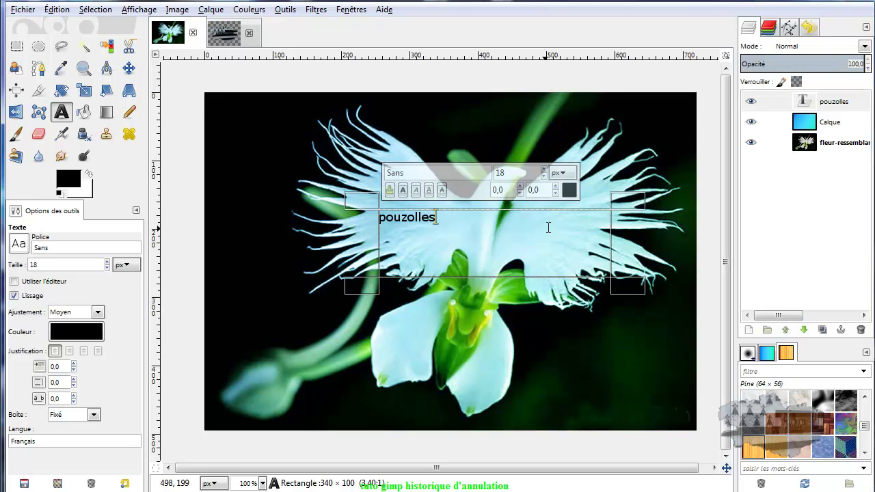
key(Return)
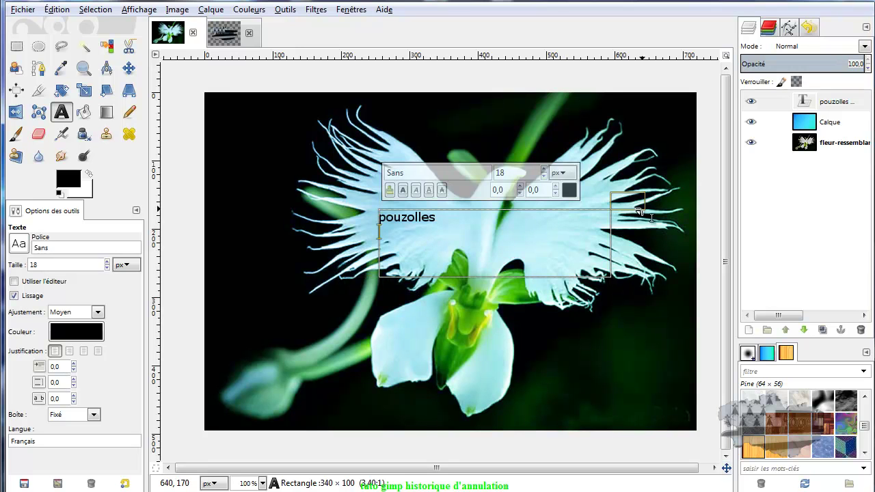
click(775, 220)
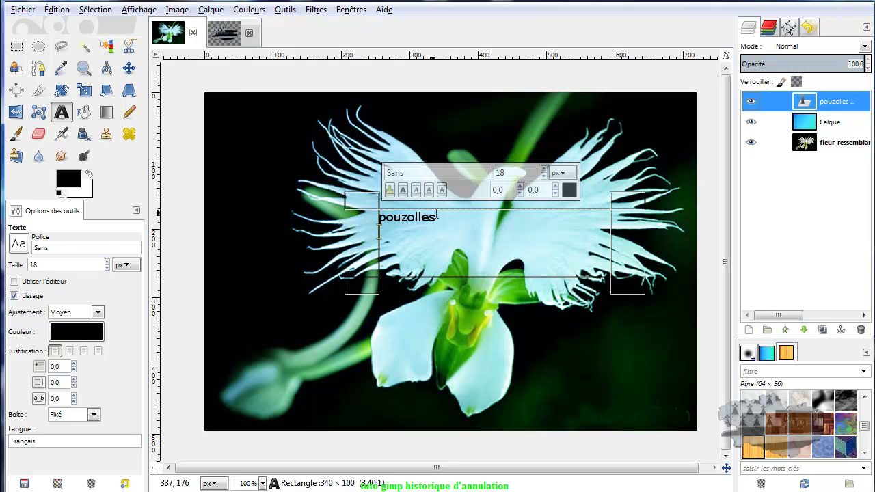
- Move the pouzolles text layer a short distance to the right and slightly down over the flower, keeping it selected
click(128, 69)
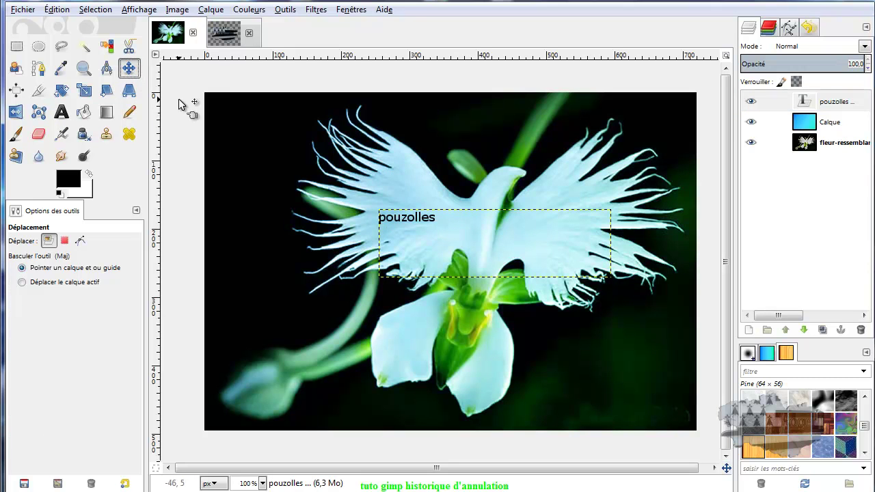
drag(430, 221, 469, 224)
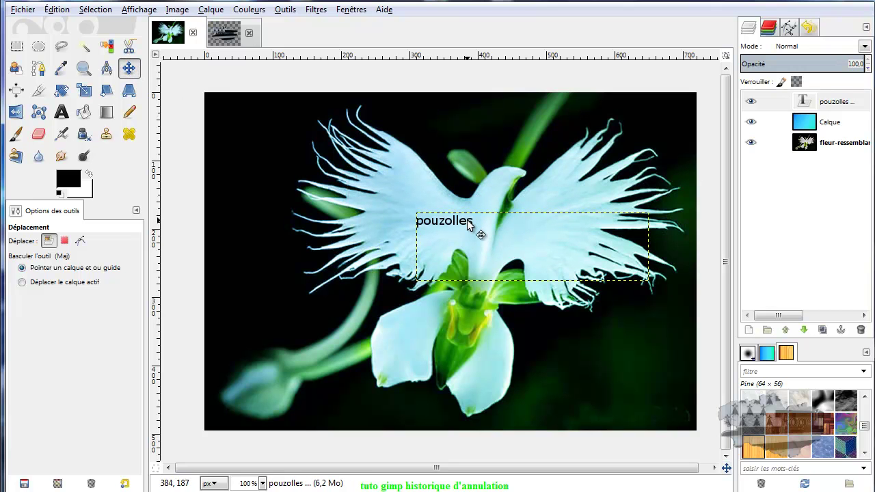
click(806, 102)
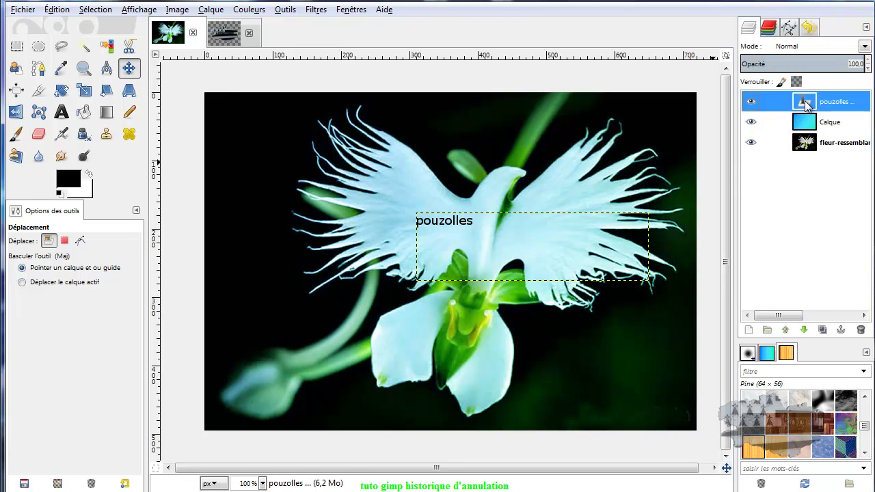
- Revert the image to the [ image de base ] entry of the undo history, before all the layer and text edits
click(808, 28)
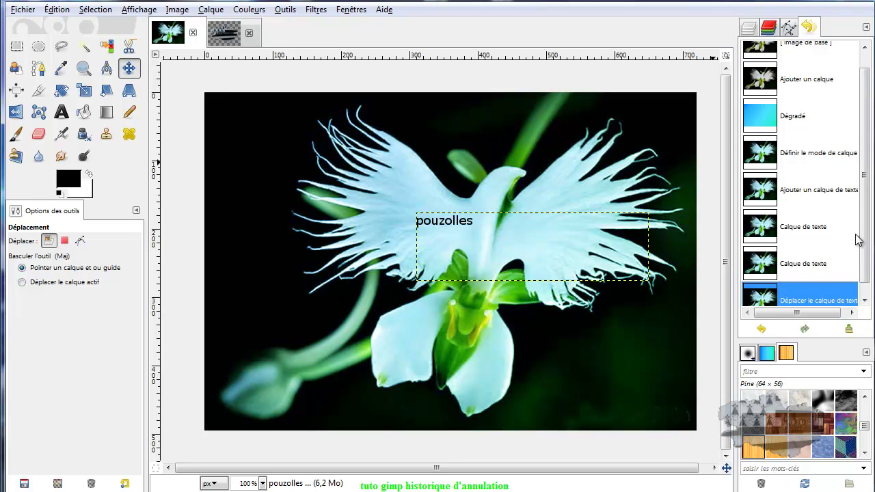
scroll(866, 248, down, 1)
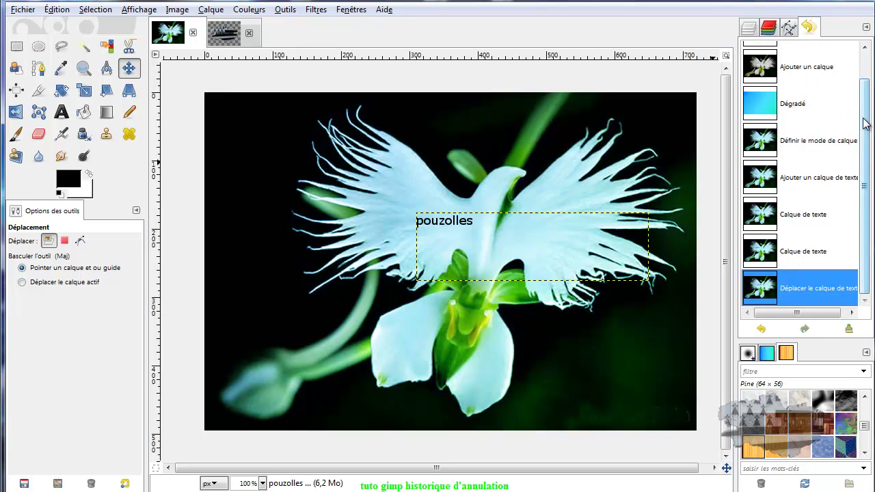
scroll(867, 127, up, 2)
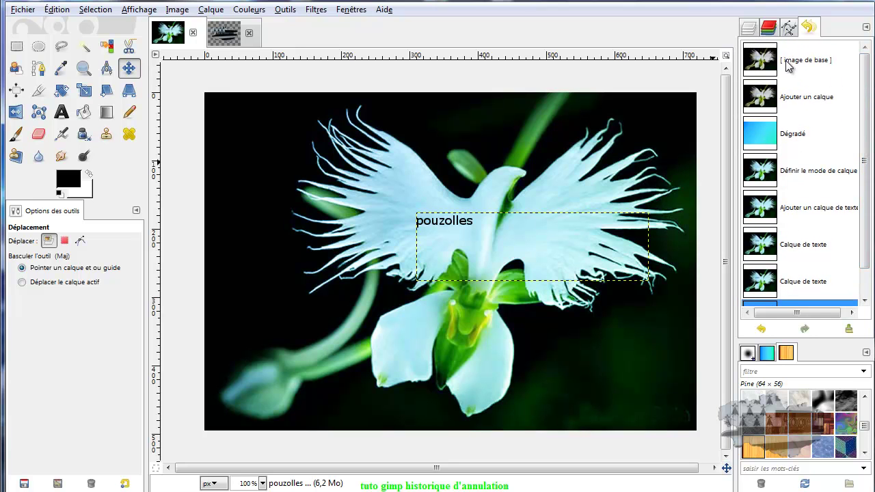
click(756, 62)
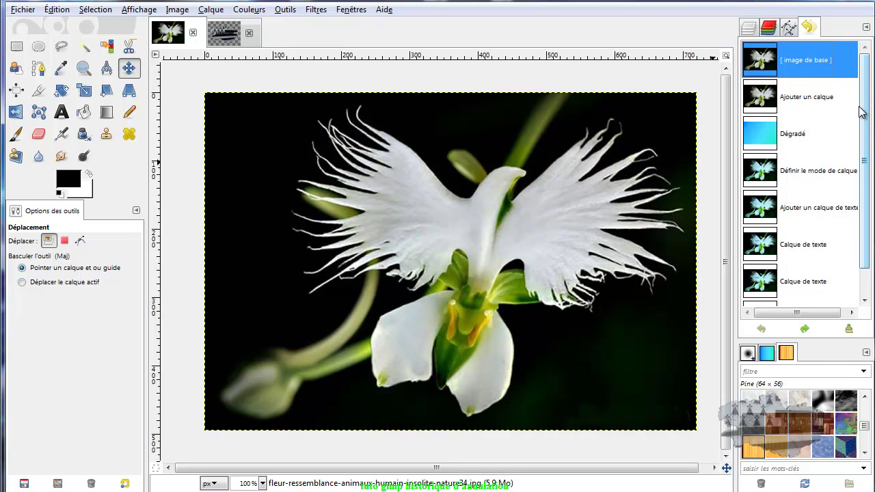
scroll(862, 154, down, 1)
scroll(863, 154, up, 1)
scroll(775, 275, down, 2)
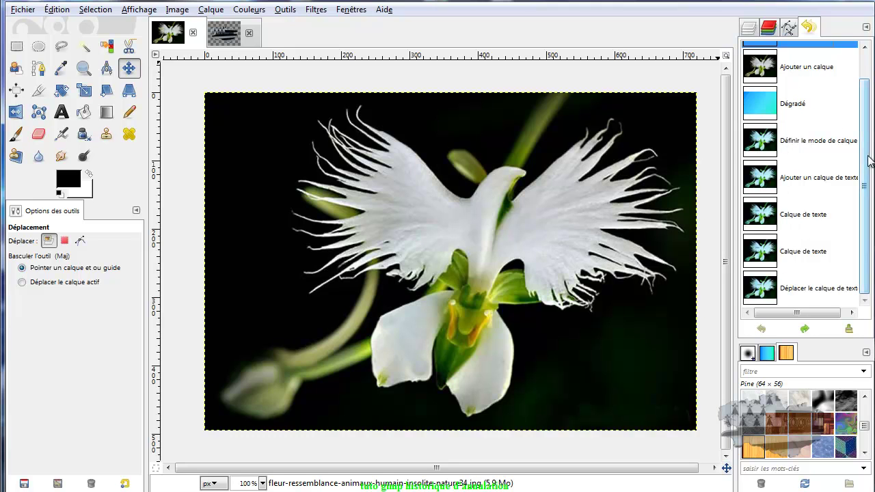
drag(866, 171, 848, 132)
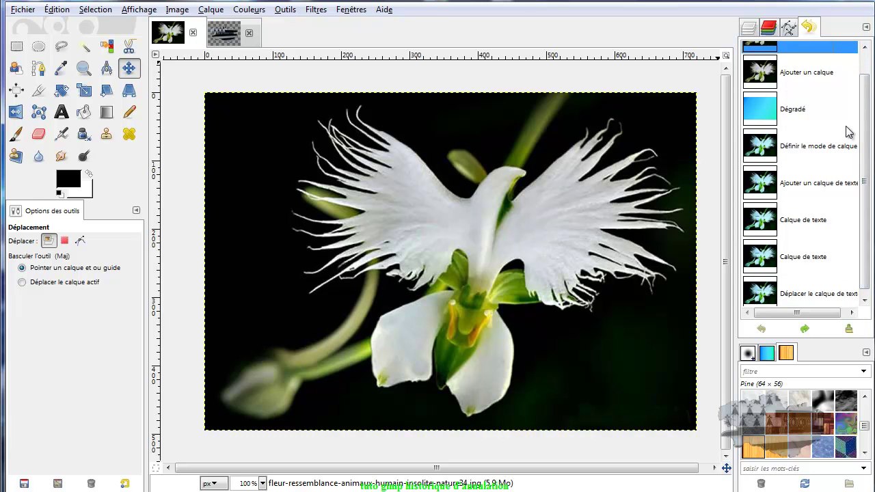
- Open the Environnement preferences and examine the minimum undo levels and maximum undo memory settings
click(58, 11)
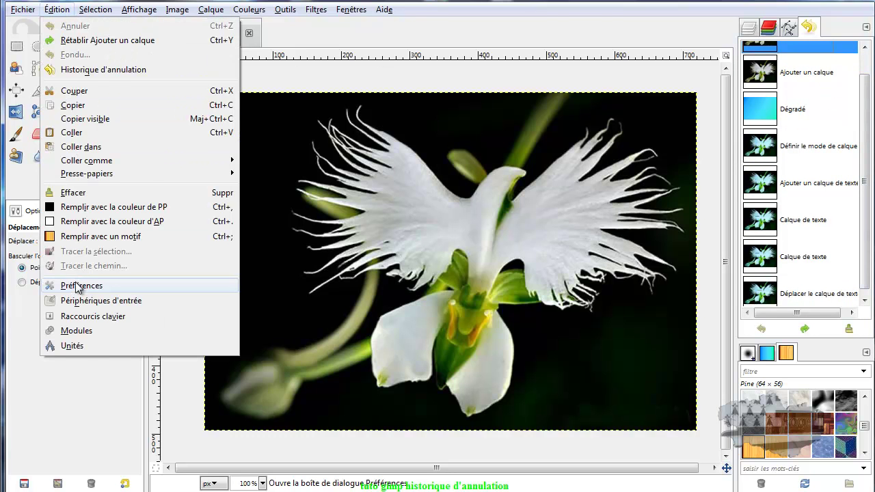
click(77, 285)
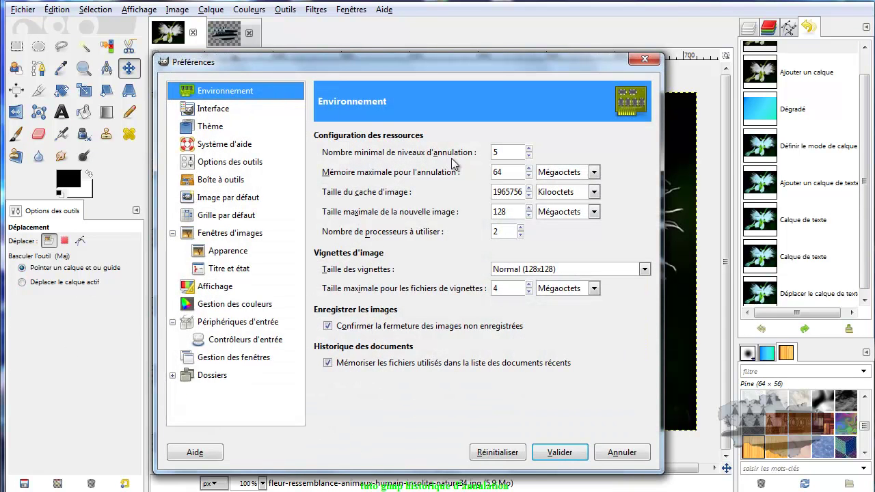
mouse_move(511, 155)
mouse_move(867, 179)
mouse_down()
mouse_move(867, 149)
mouse_move(868, 188)
mouse_up()
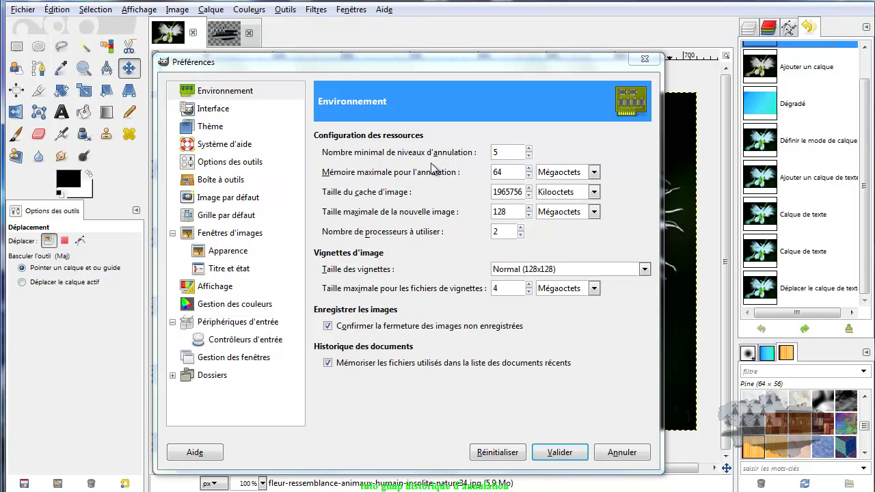
- Try raising the minimum number of undo levels to 14, return it to 5, and close the preferences without applying anything
click(529, 148)
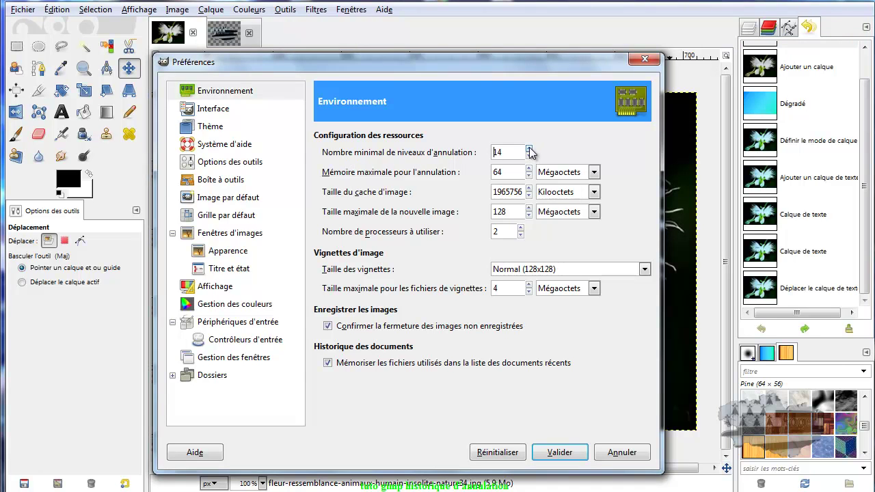
click(528, 157)
click(528, 157)
click(528, 157)
click(529, 149)
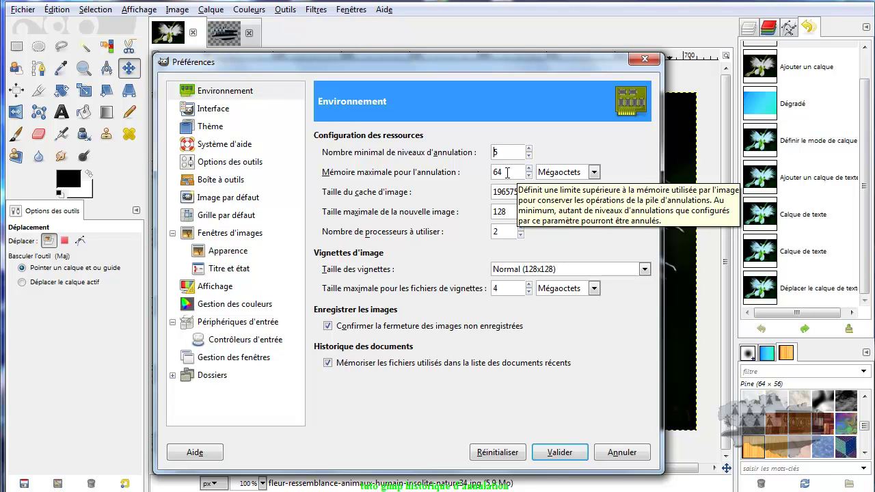
drag(505, 173, 489, 174)
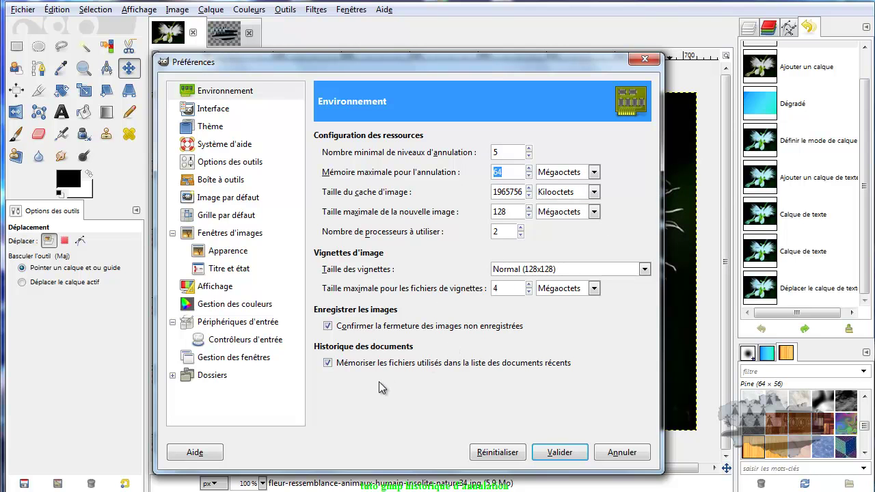
click(613, 457)
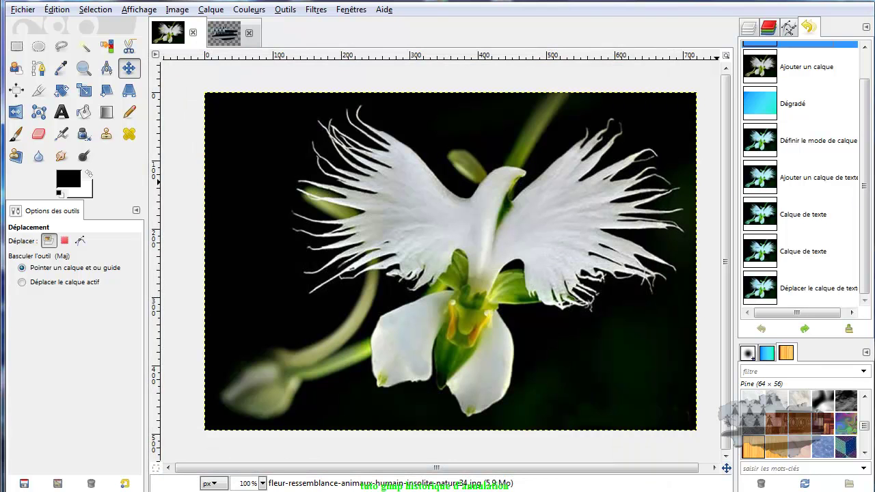
- Step back through the undo history entries from Déplacer le calque de texte to [ image de base ]
click(762, 290)
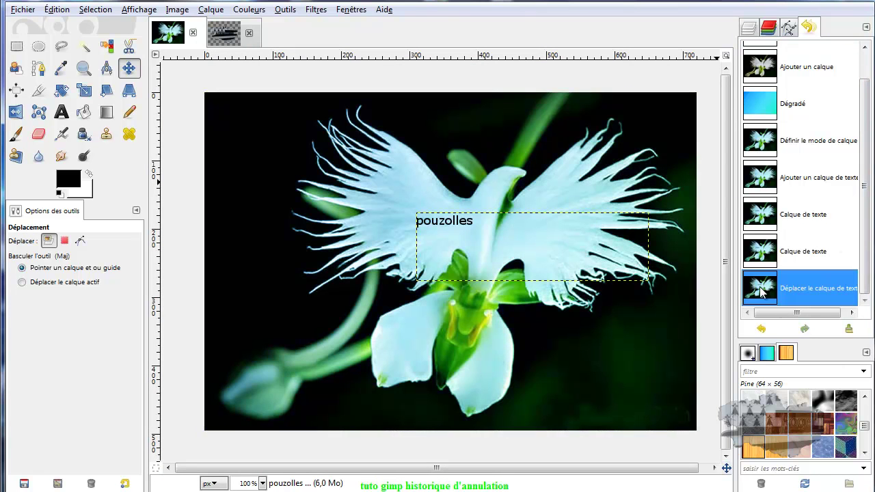
click(763, 252)
click(762, 220)
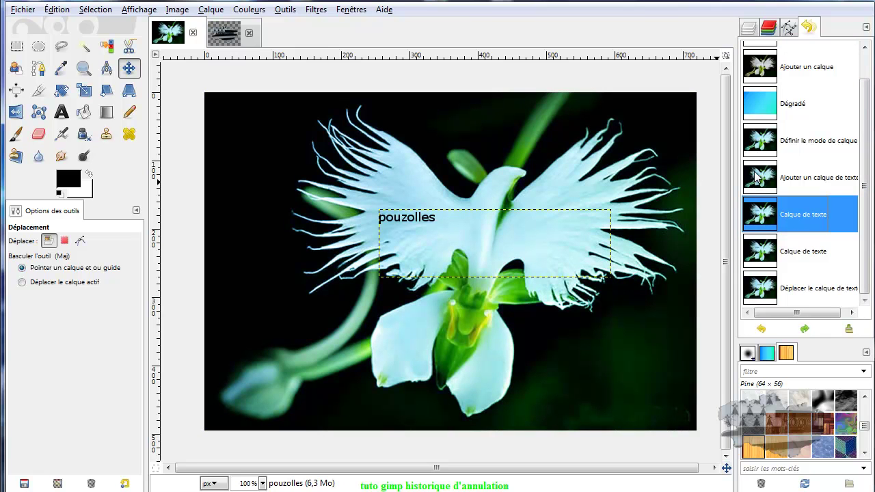
click(759, 179)
click(756, 141)
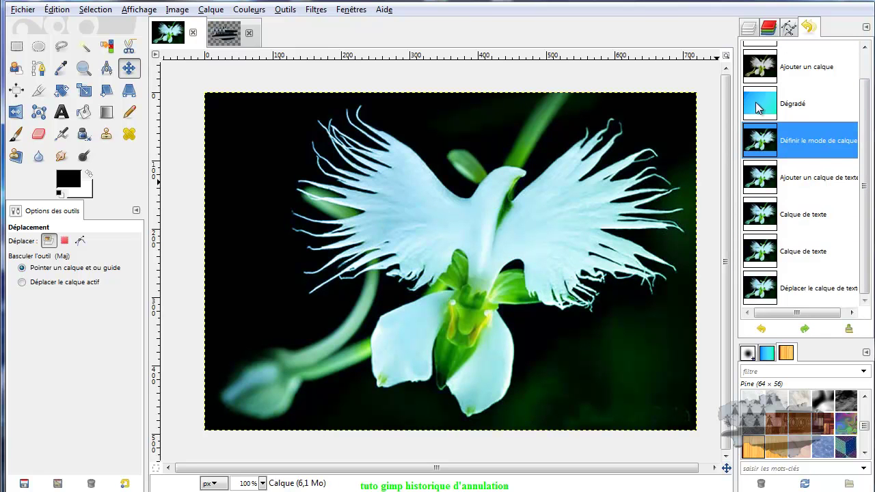
click(759, 106)
click(759, 67)
scroll(765, 83, up, 1)
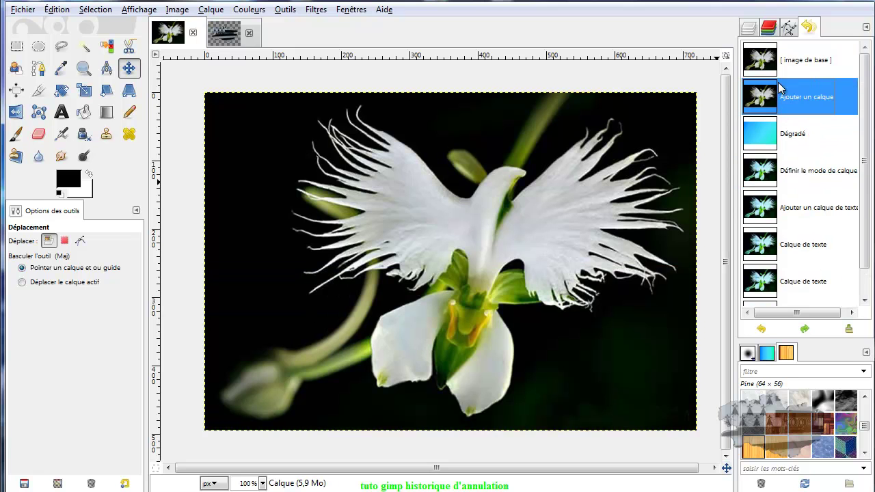
click(754, 58)
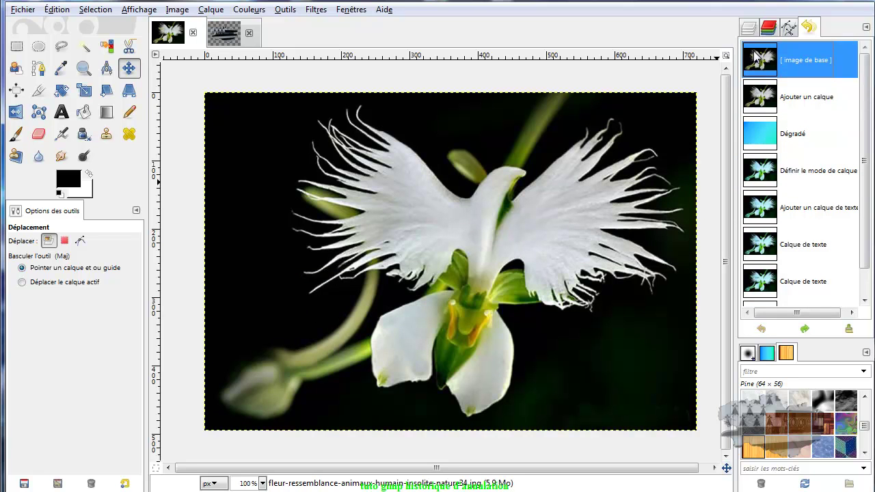
- Step forward through the undo history entries from Ajouter un calque to Déplacer le calque de texte
click(755, 102)
click(759, 140)
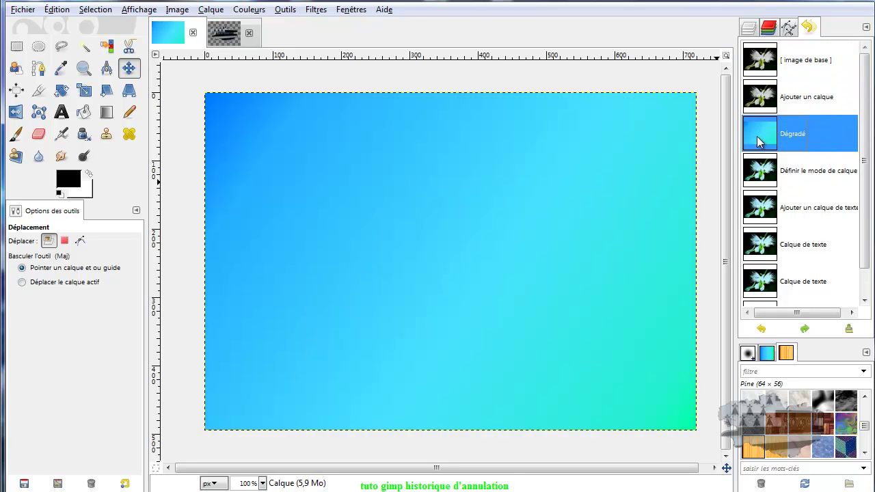
click(762, 173)
click(761, 200)
click(759, 246)
click(757, 281)
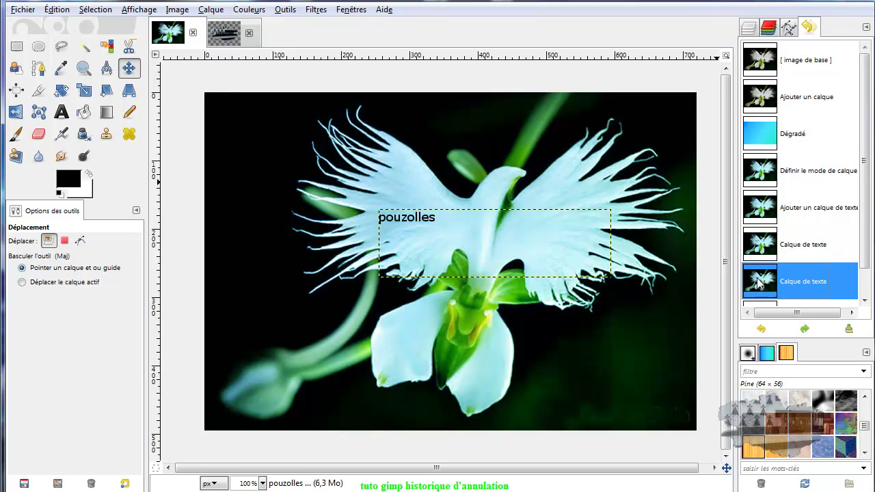
scroll(757, 283, down, 1)
click(759, 283)
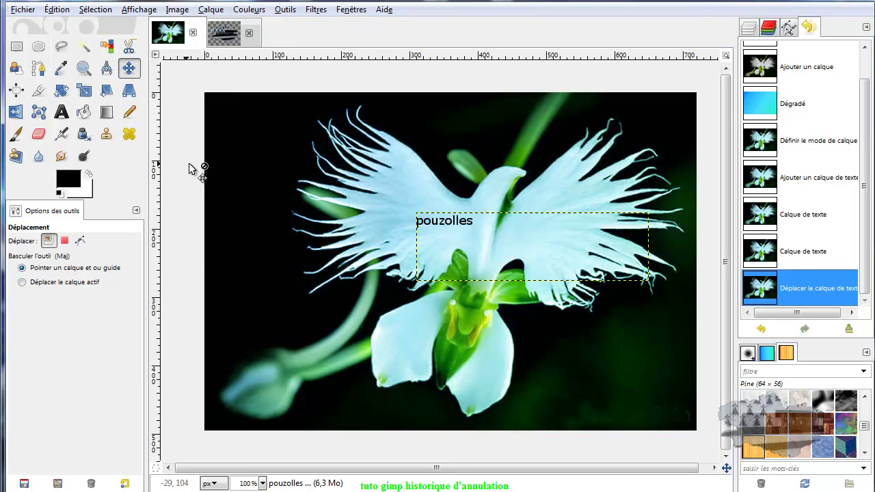
- Try to move the pouzolles text up and to the left with the Move tool, and undo that move
click(128, 69)
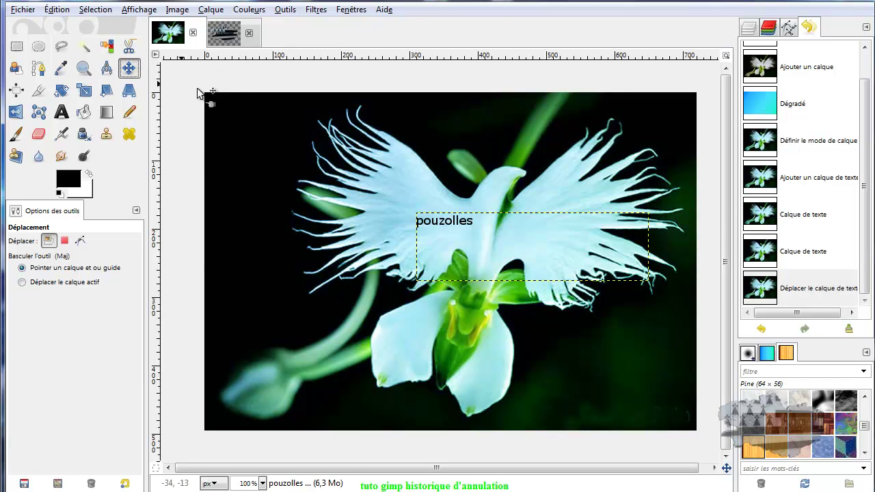
drag(467, 230, 443, 205)
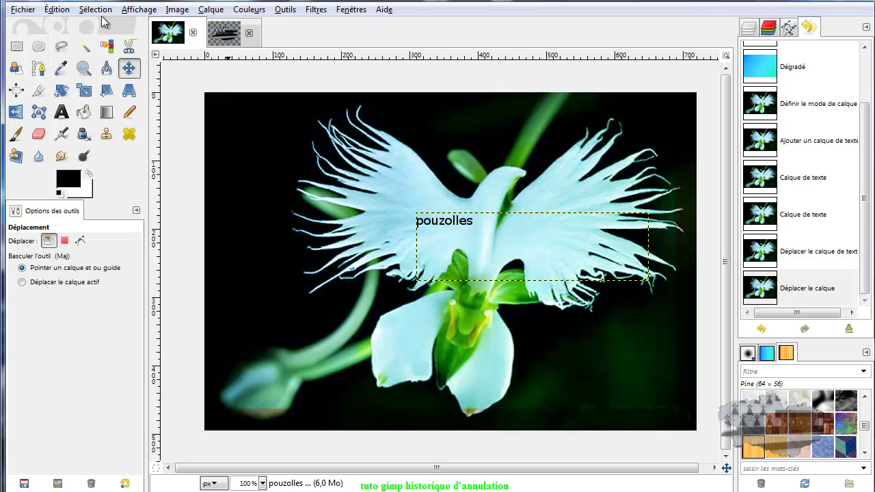
click(55, 10)
click(78, 26)
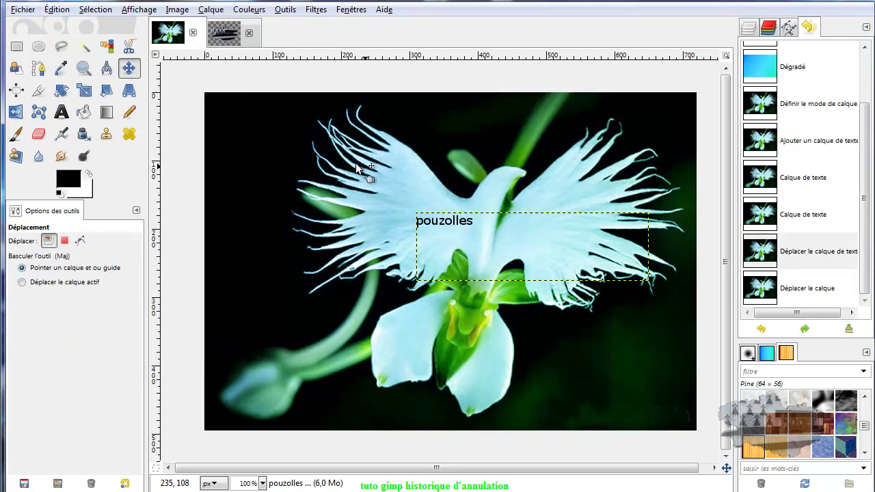
- Move the gradient layer about 100 px down, and the pouzolles text layer down and left onto the flower's lower left petal
click(750, 31)
click(805, 103)
drag(460, 220, 468, 289)
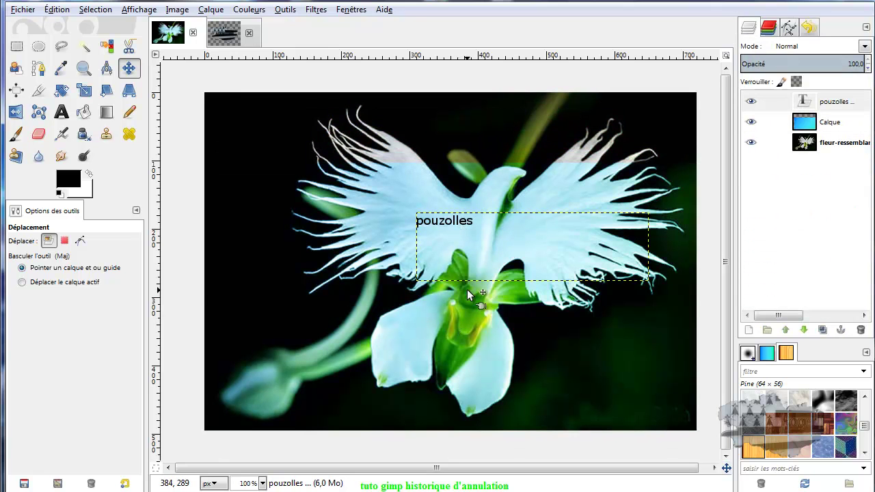
drag(466, 220, 419, 335)
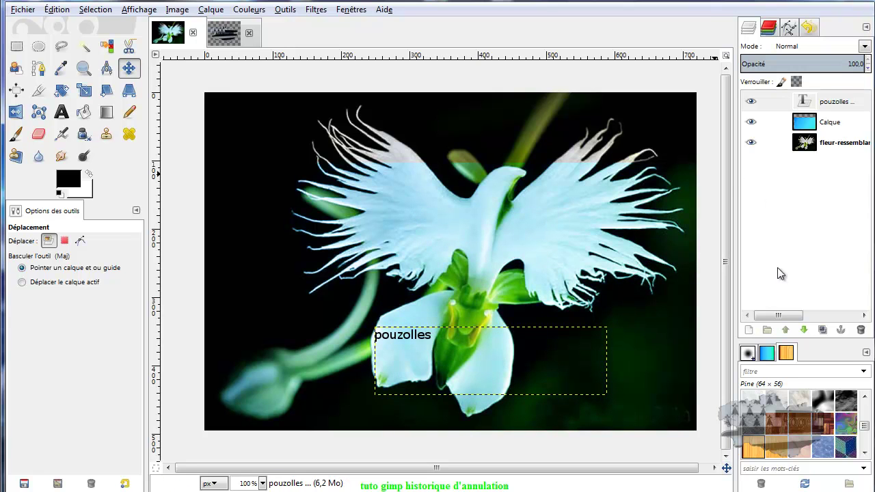
- Review the undo history and undo the last three layer moves one at a time, back to the second Calque de texte entry
click(811, 28)
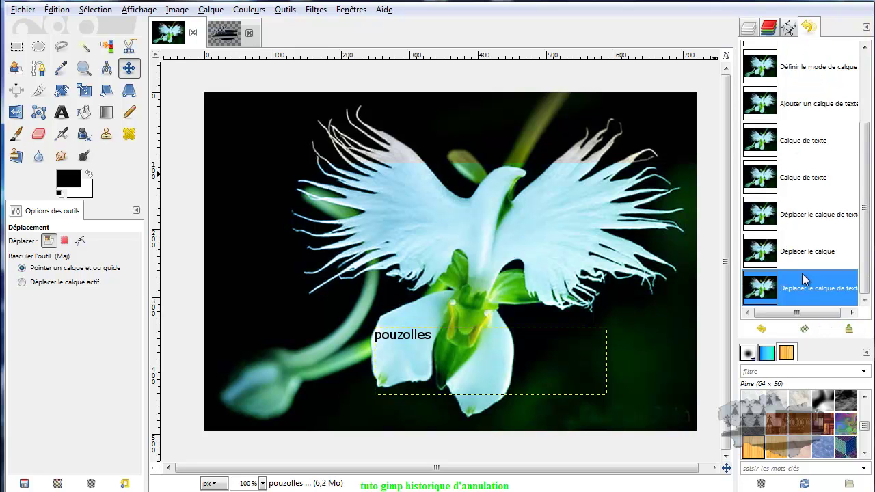
scroll(799, 226, up, 3)
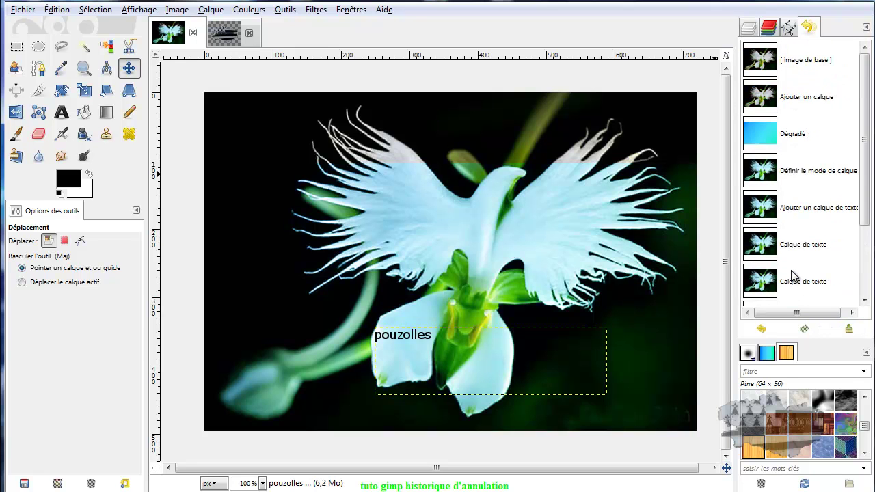
scroll(795, 275, down, 3)
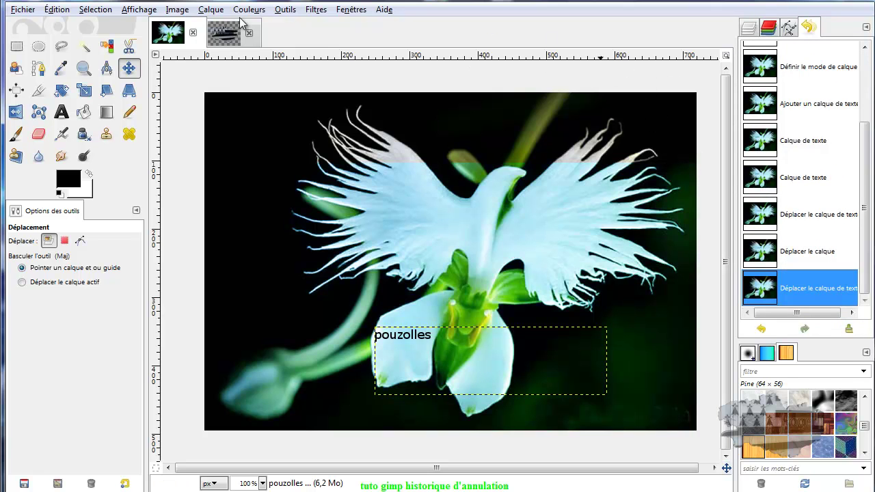
click(61, 12)
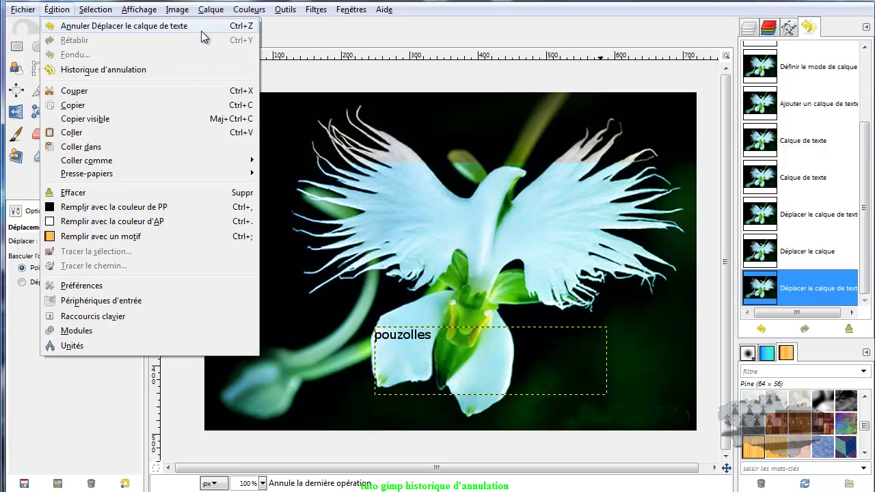
click(144, 28)
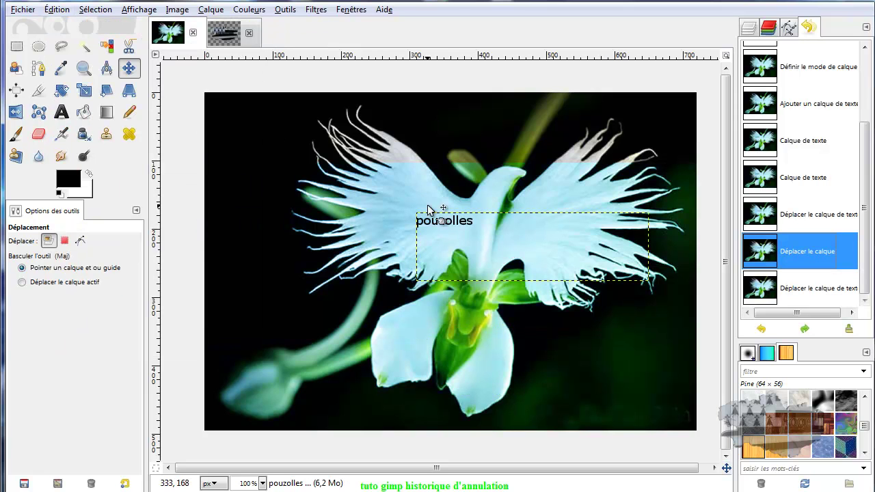
click(56, 11)
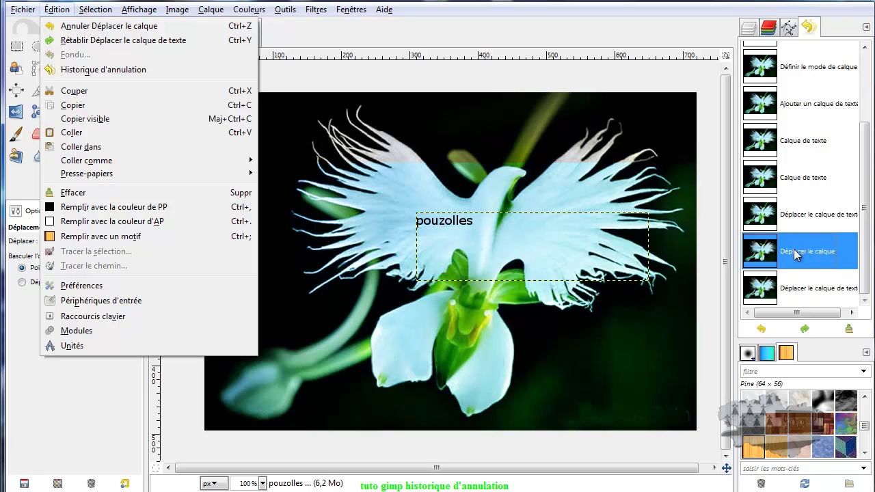
click(146, 26)
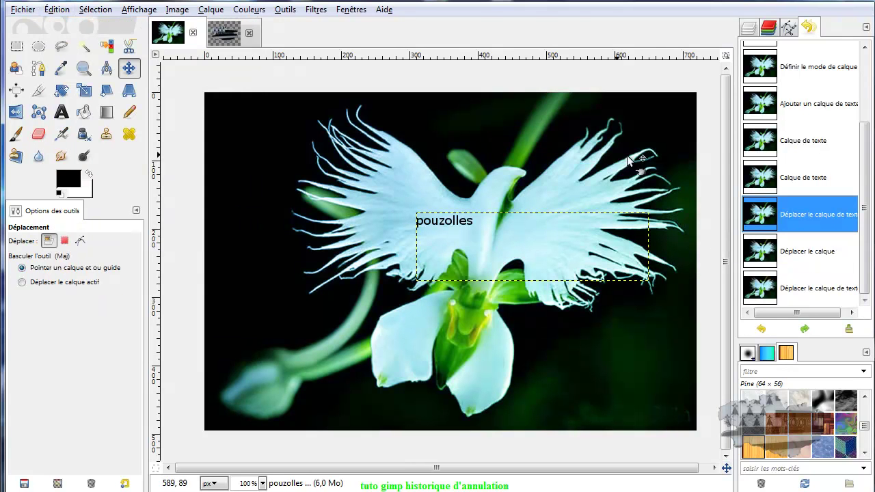
click(59, 10)
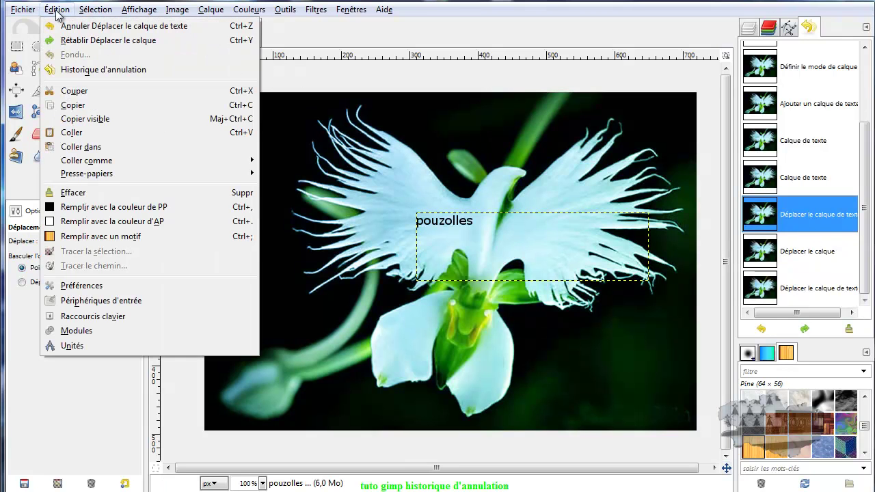
click(124, 28)
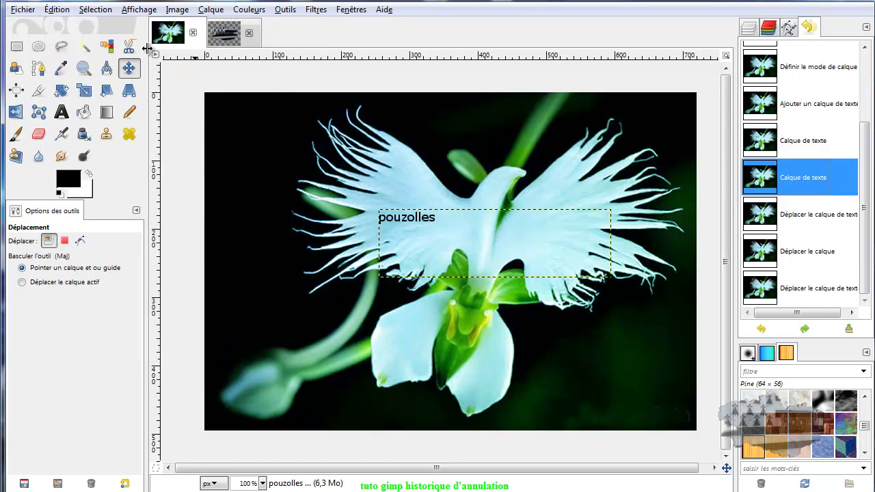
- Restore the image to the most recent Déplacer le calque de texte entry of the undo history
click(67, 9)
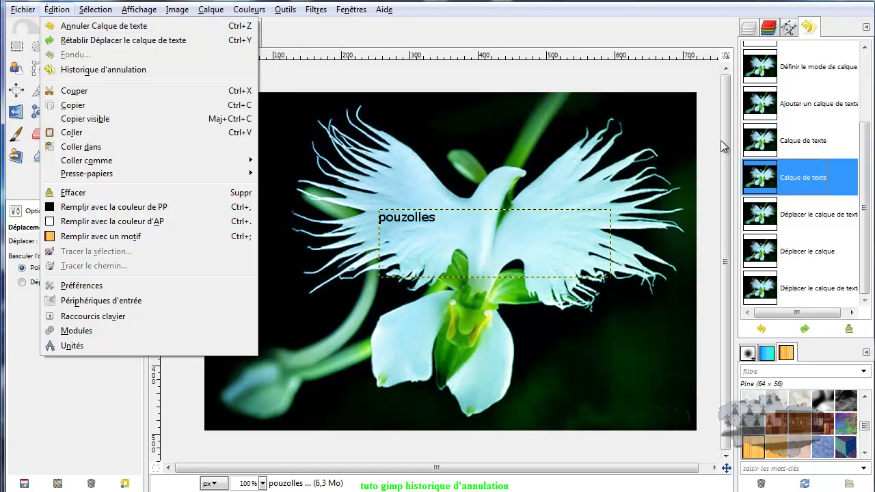
click(865, 137)
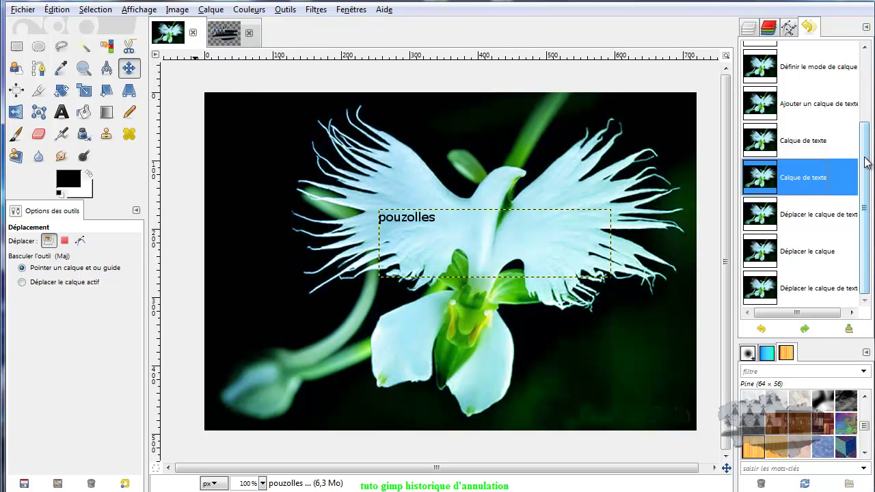
drag(866, 163, 868, 88)
scroll(866, 88, down, 3)
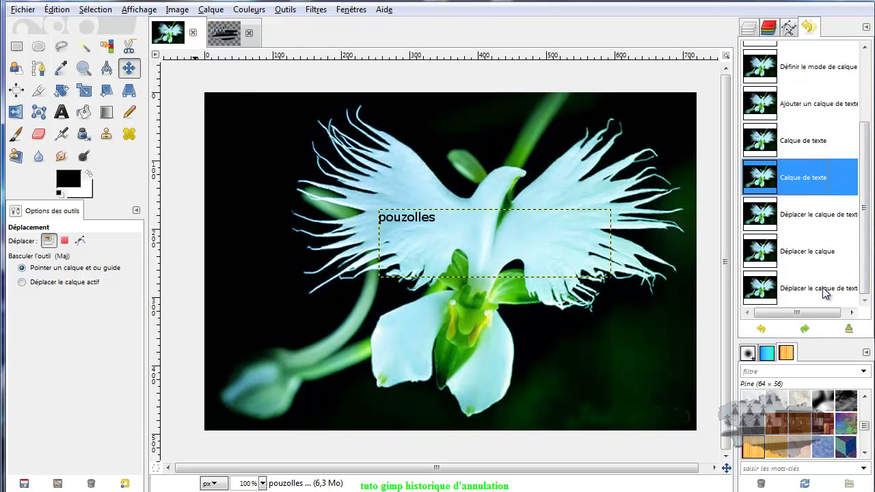
click(822, 288)
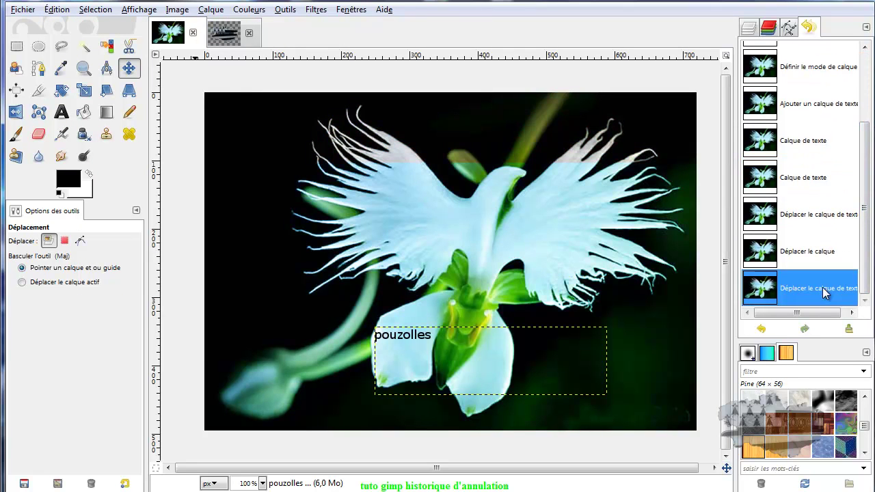
click(55, 12)
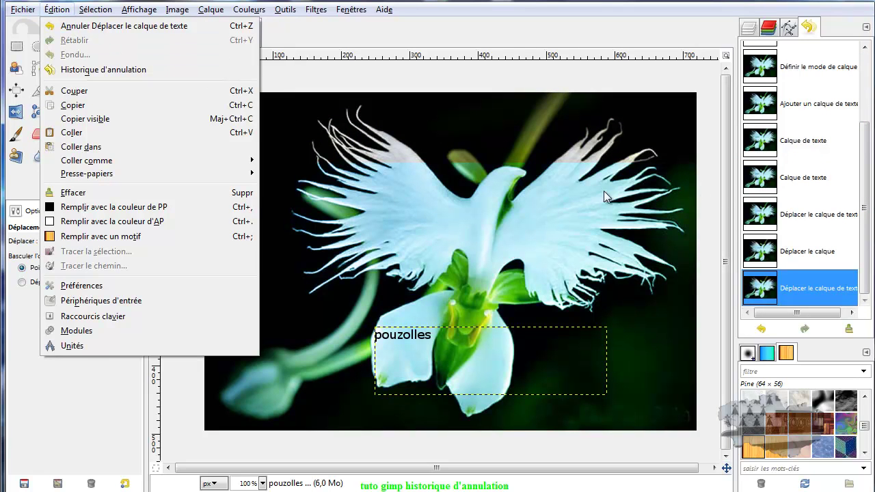
click(362, 26)
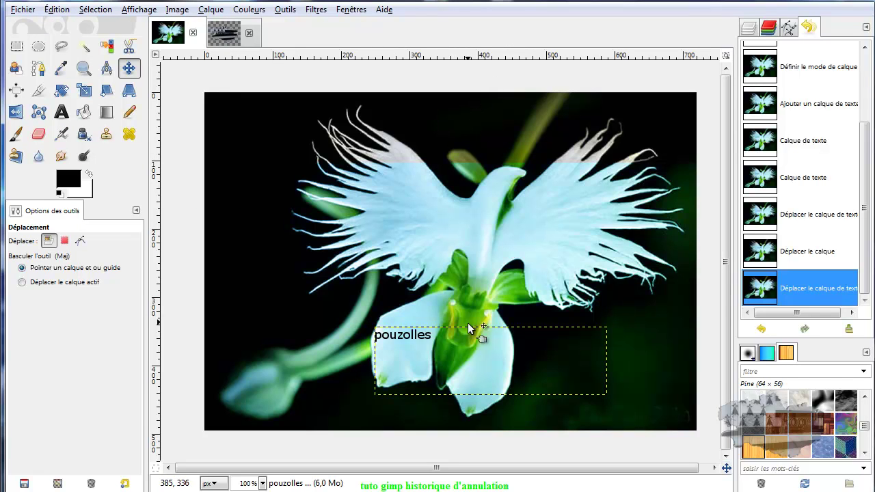
- Move the gradient layer up to cover the whole flower image, and the pouzolles text layer into the dark area beside the upper left petal
drag(414, 337, 398, 224)
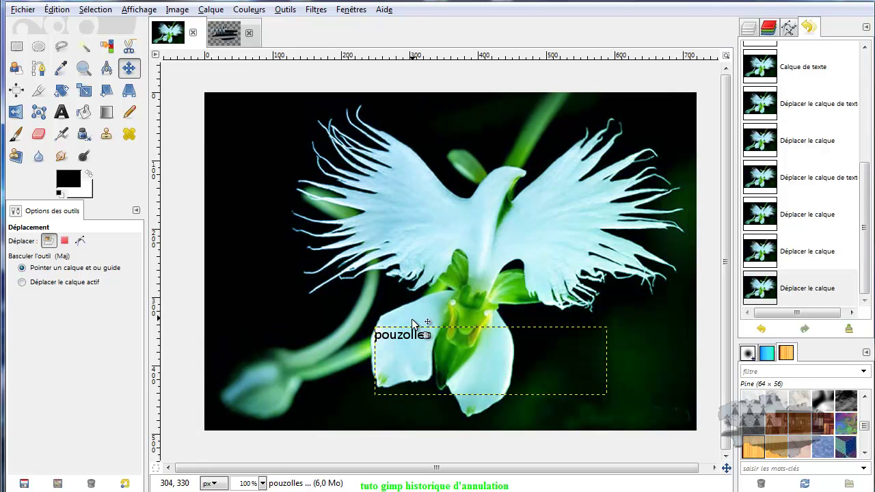
drag(417, 334, 416, 334)
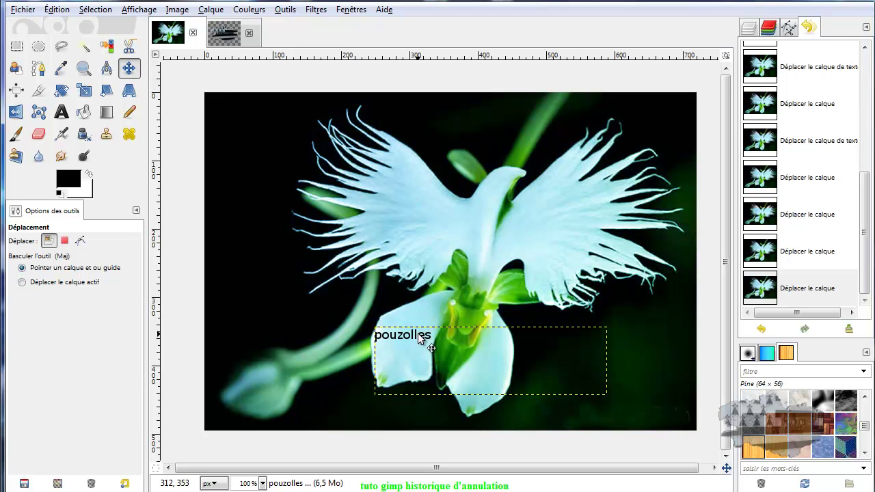
drag(418, 335, 262, 154)
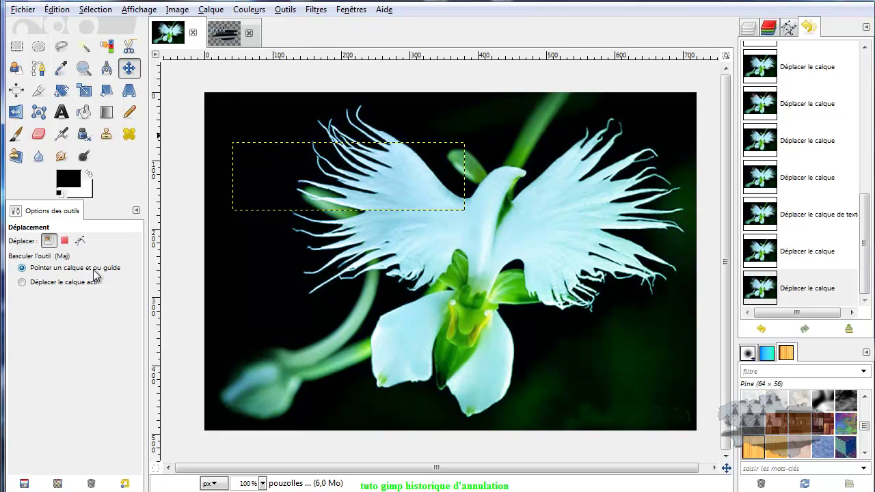
- Set the Move tool to move the active layer, and move the pouzolles text layer down and right onto the middle of the flower
click(49, 283)
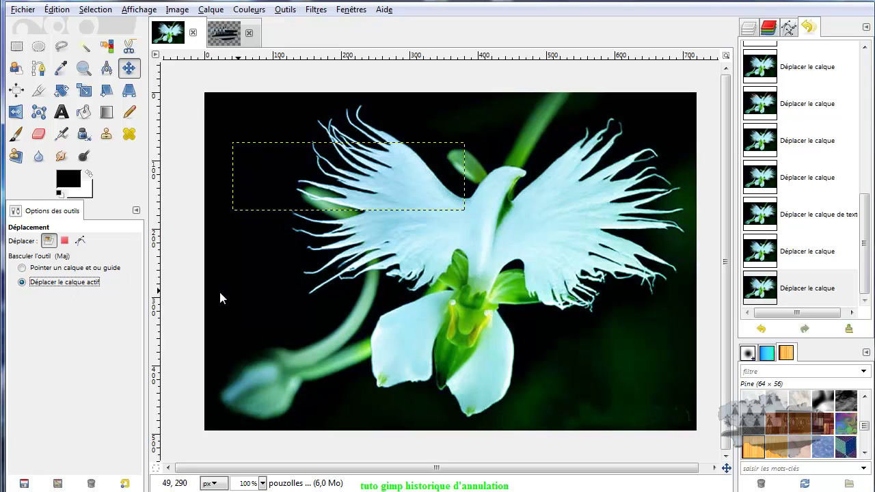
click(751, 26)
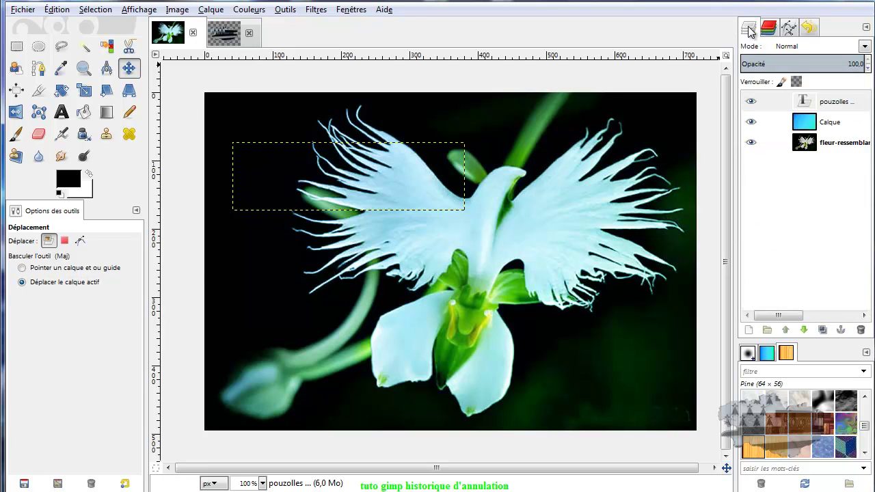
click(810, 102)
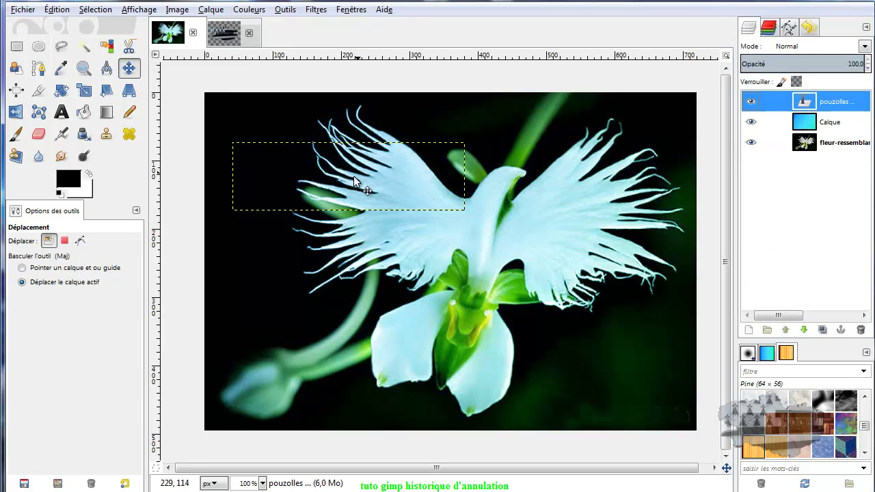
drag(304, 264, 459, 344)
mouse_move(631, 412)
mouse_down()
mouse_move(545, 356)
mouse_move(597, 311)
mouse_move(632, 412)
mouse_up()
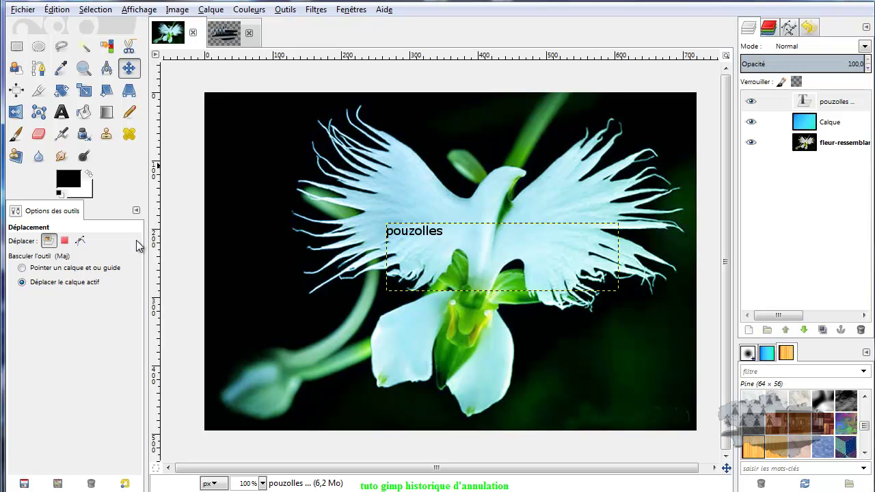
- Set the Move tool back to picking a layer or guide, and shift the gradient layer down and left and back over the image
click(813, 125)
click(21, 267)
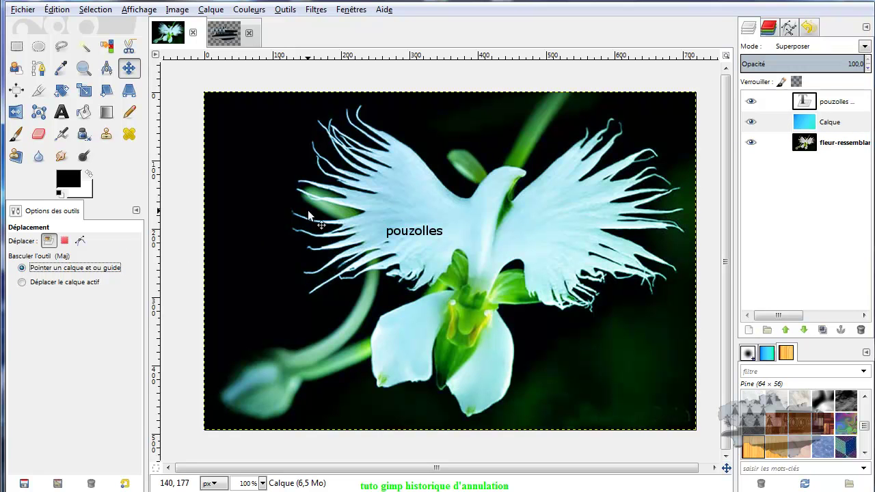
drag(341, 174, 316, 235)
mouse_move(403, 117)
mouse_down()
mouse_move(452, 115)
mouse_move(508, 91)
mouse_move(400, 123)
mouse_up()
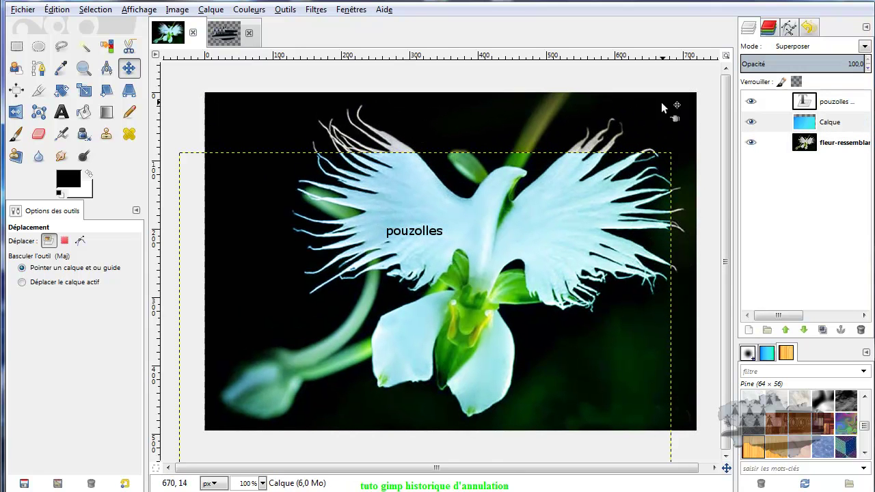
drag(540, 214, 566, 154)
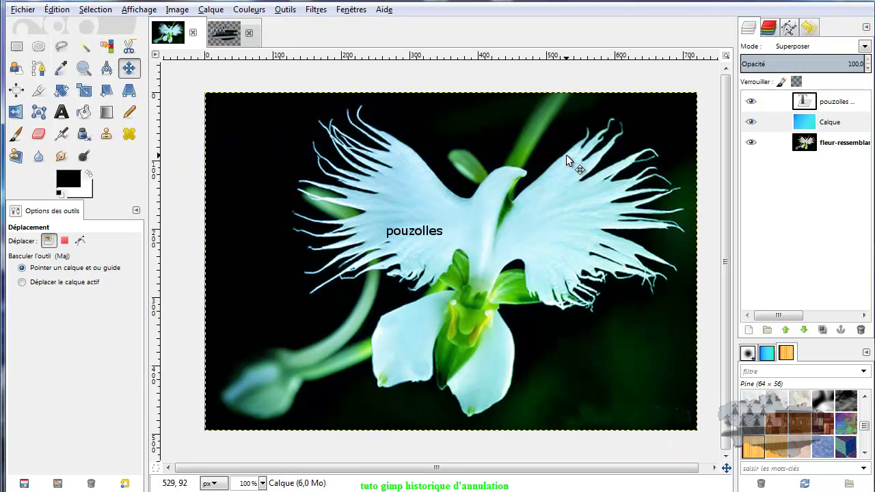
- Clear the image's entire undo history and confirm the deletion
click(808, 28)
drag(865, 274, 865, 253)
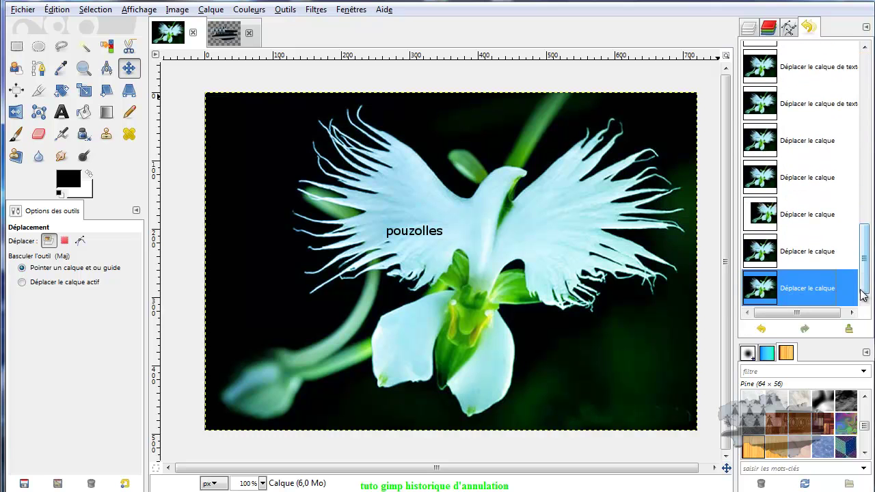
click(849, 329)
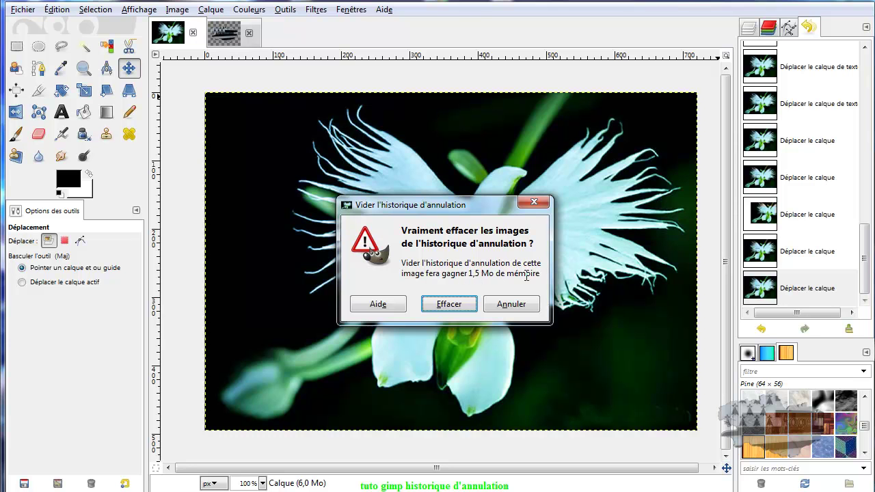
click(449, 304)
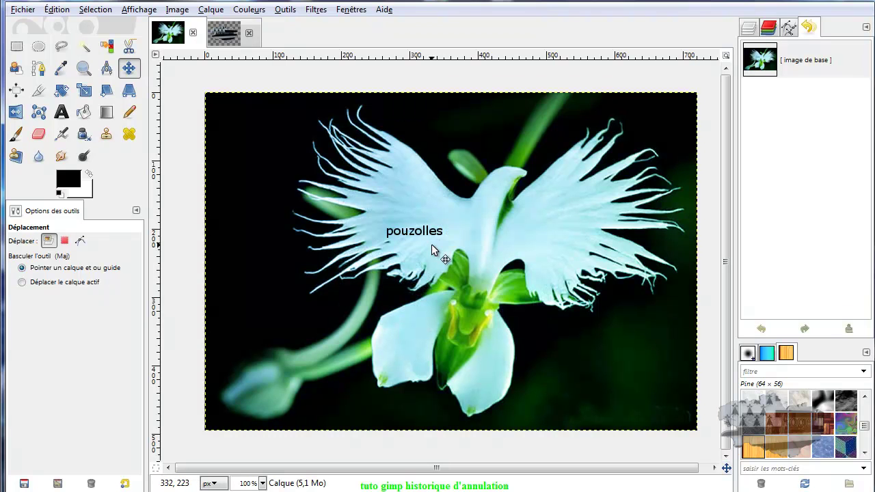
- Move the gradient layer about 20 px right and 10 px down, and undo the move with the Undo command
drag(420, 233, 436, 241)
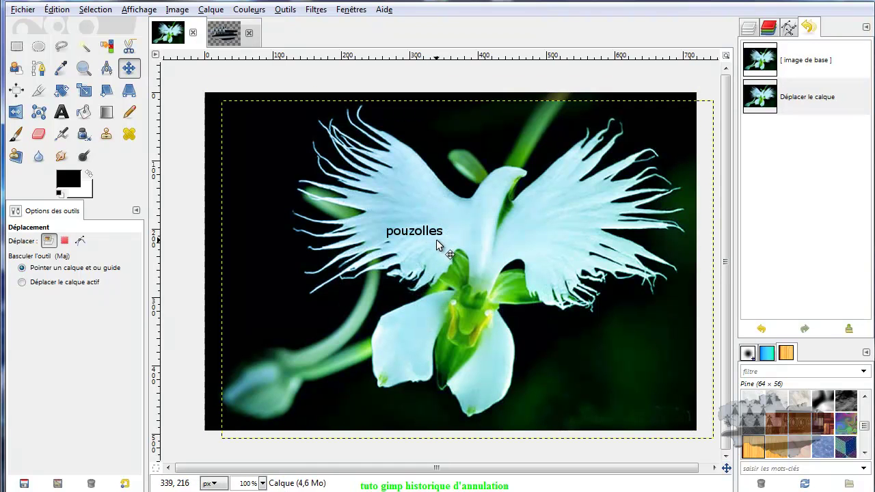
click(55, 9)
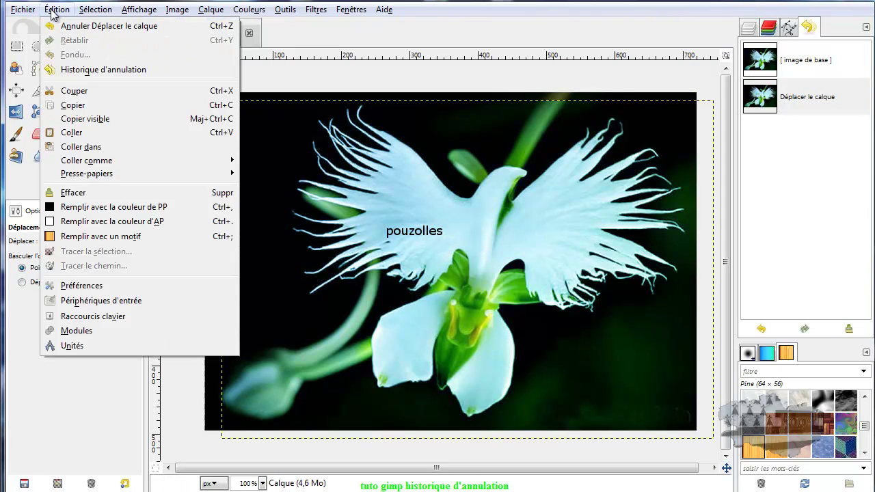
click(69, 26)
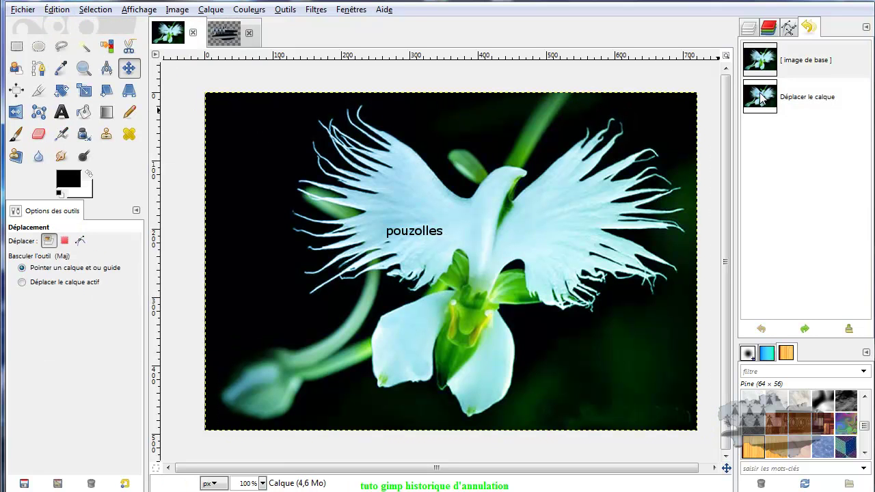
- Select the pouzolles text layer and alternate between the base image and Déplacer le calque history entries, ending on Déplacer le calque
click(749, 28)
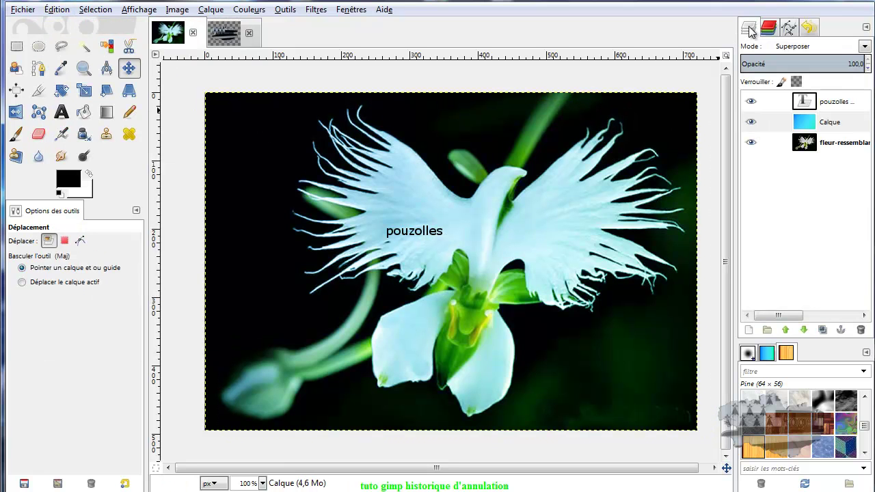
click(805, 103)
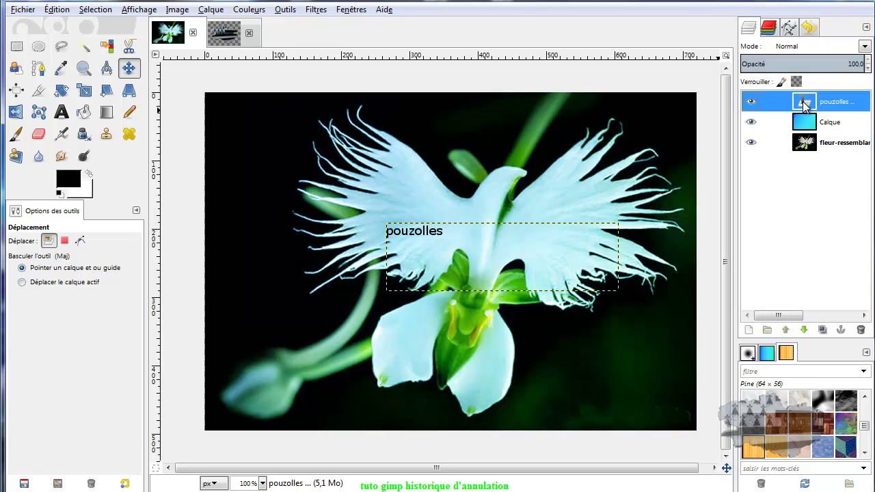
click(808, 28)
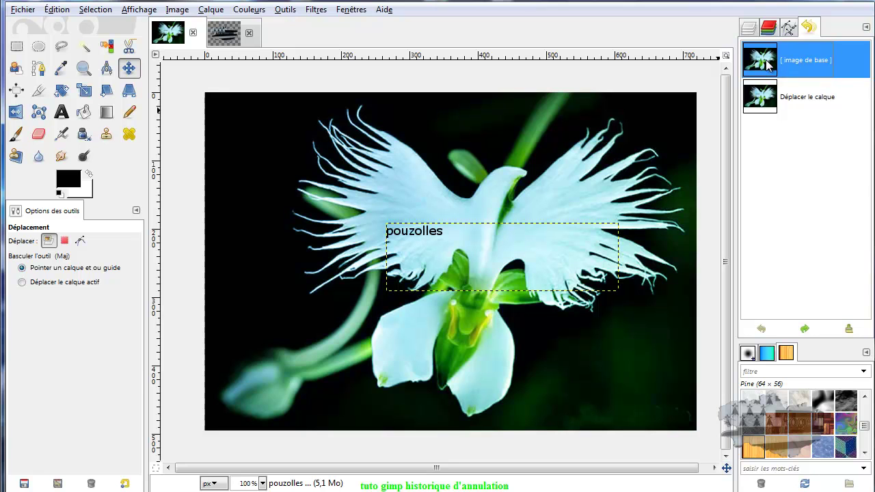
click(766, 97)
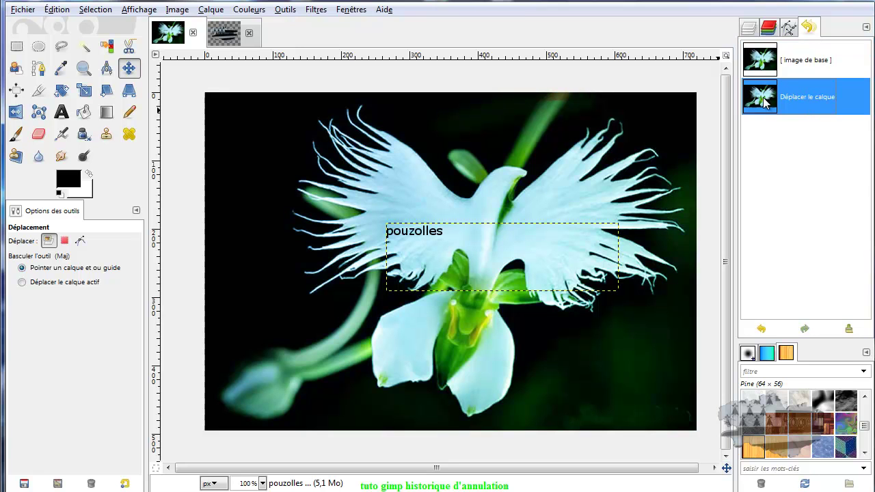
click(761, 59)
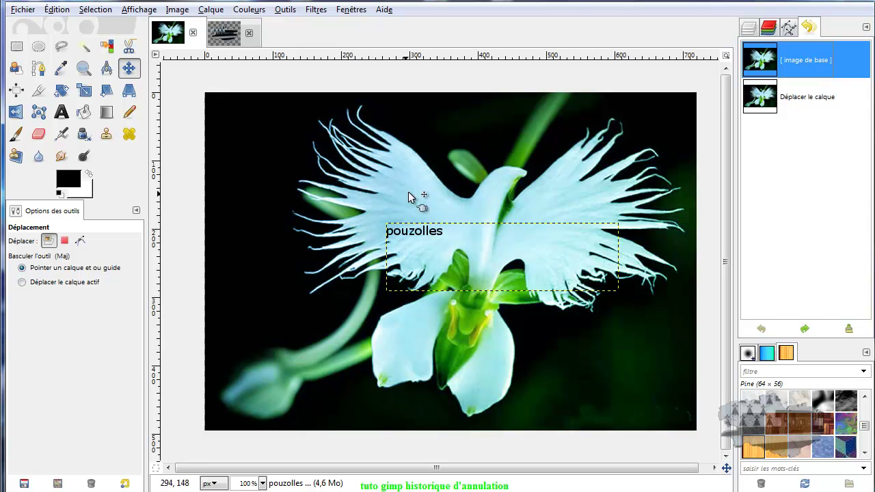
click(759, 97)
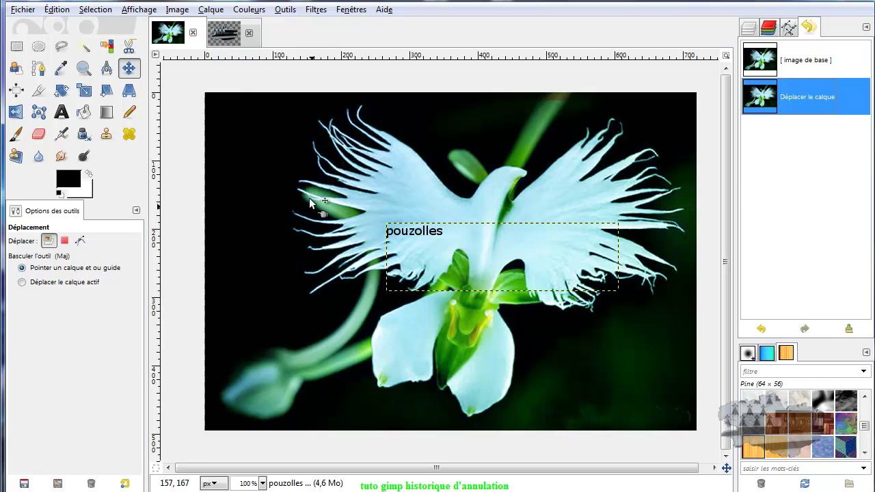
- Raise the minimum number of undo levels to 21 in the Environment preferences, lower it again, and validate the preferences
click(55, 11)
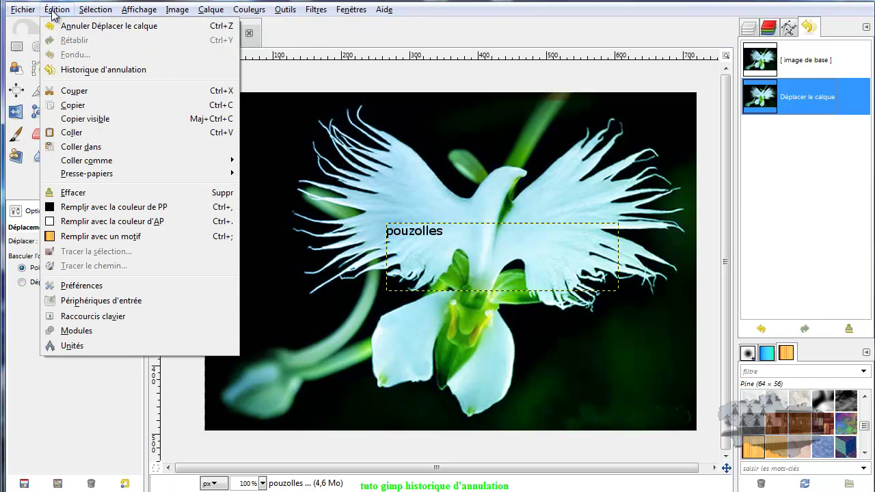
click(81, 286)
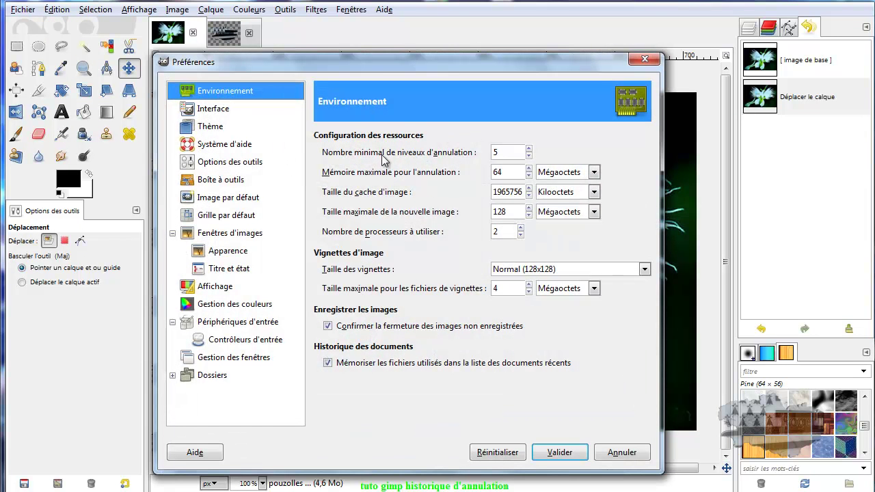
click(529, 149)
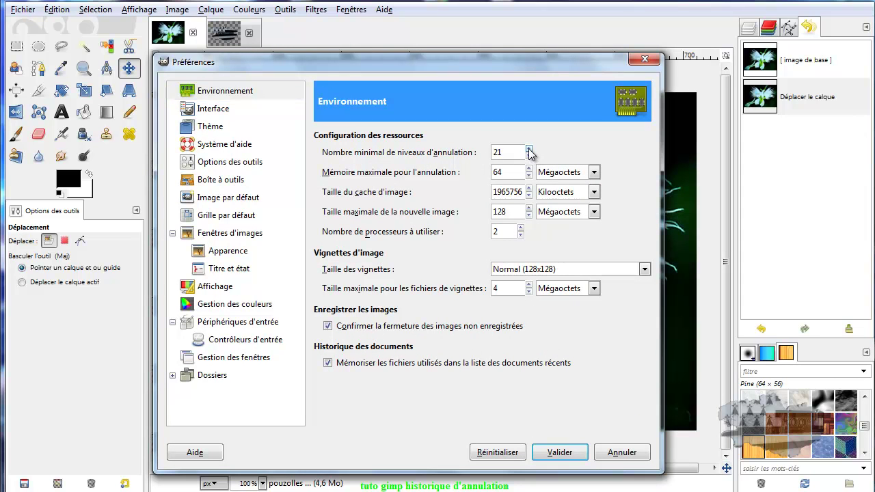
click(529, 156)
click(560, 454)
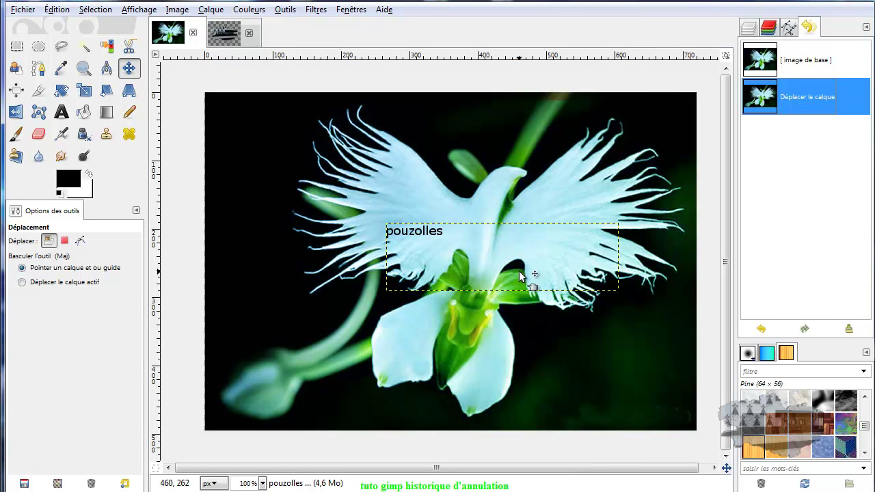
- Shorten the undo history dock, detach the undo history into a floating window, move it over the flower, and close it
drag(811, 338, 812, 221)
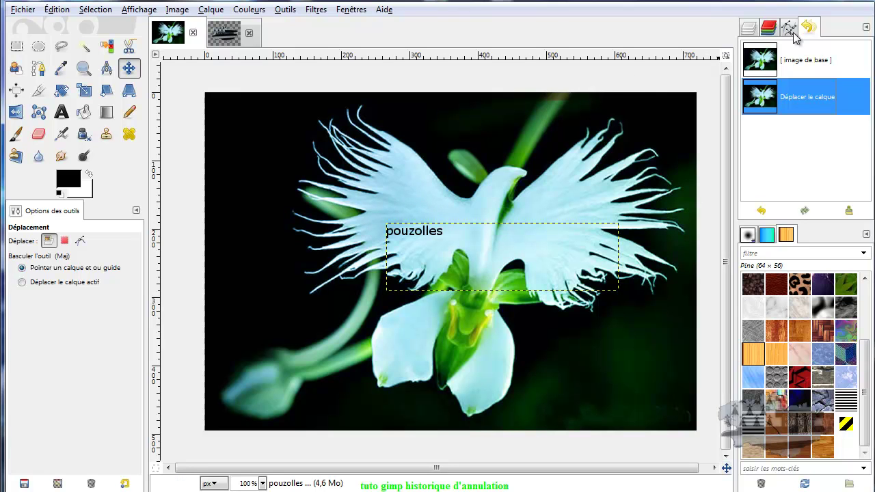
drag(809, 27, 464, 118)
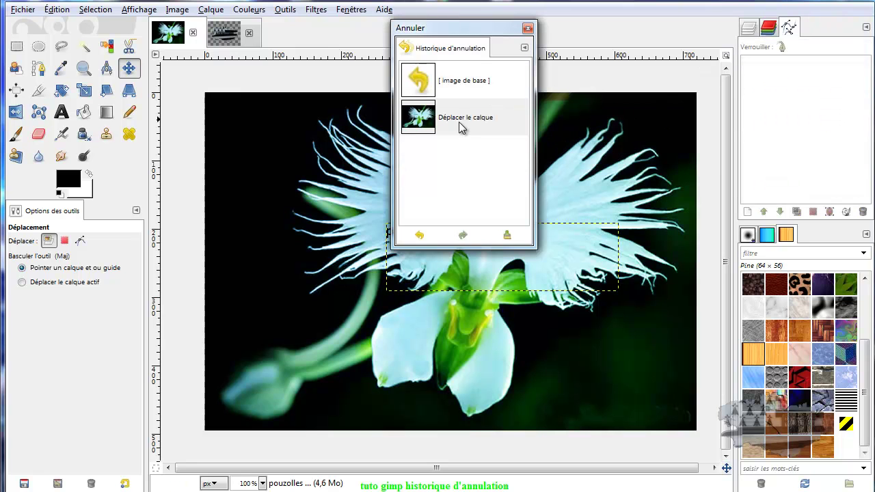
drag(438, 55, 453, 140)
drag(449, 45, 449, 124)
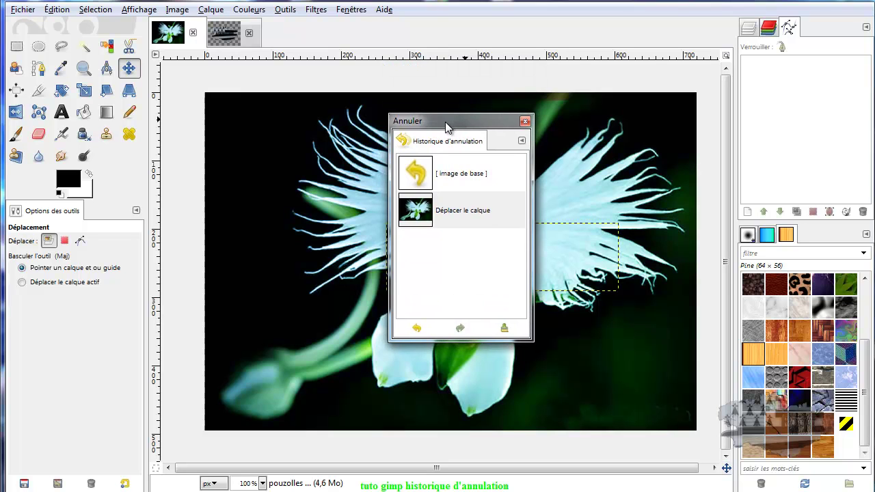
click(527, 120)
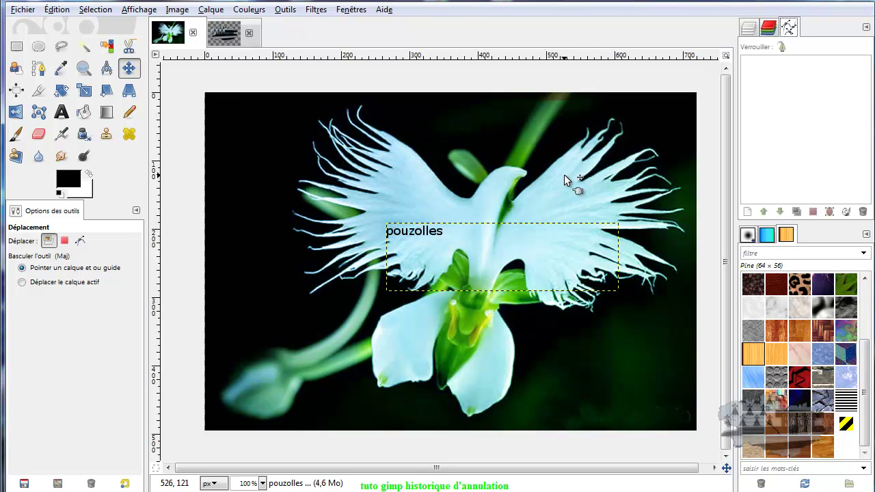